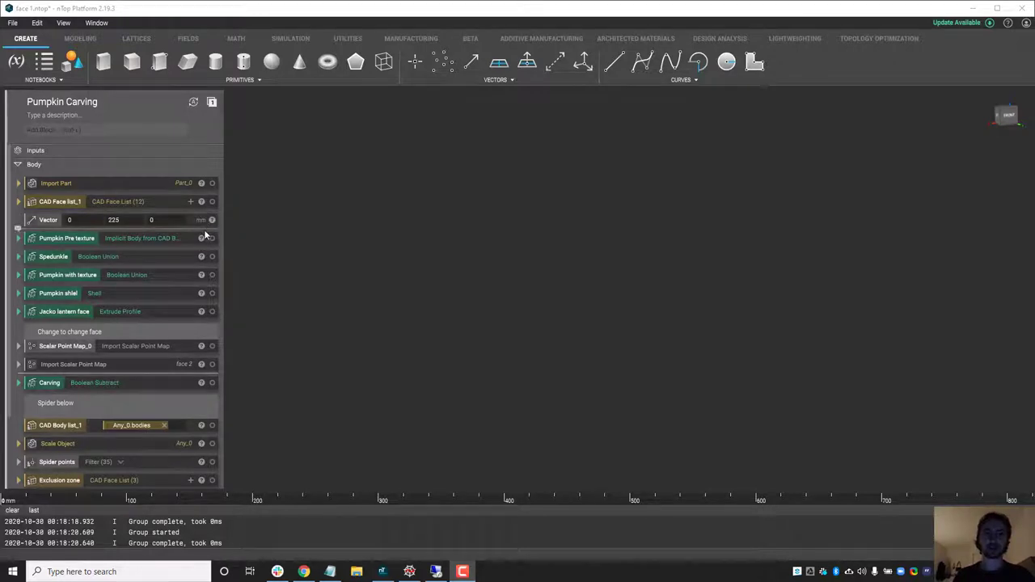
Show the imported CAD pumpkin part on its own, inspect it from the front, and hide it again
drag(206, 233, 203, 226)
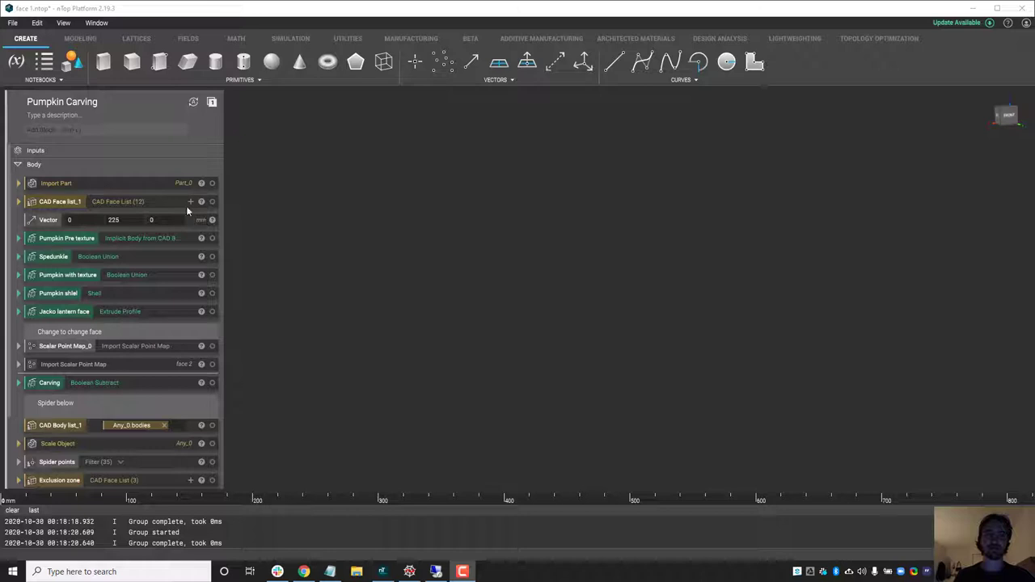
click(213, 184)
right_drag(437, 213, 494, 262)
scroll(473, 216, down, 4)
middle_drag(494, 262, 505, 290)
right_drag(506, 290, 491, 255)
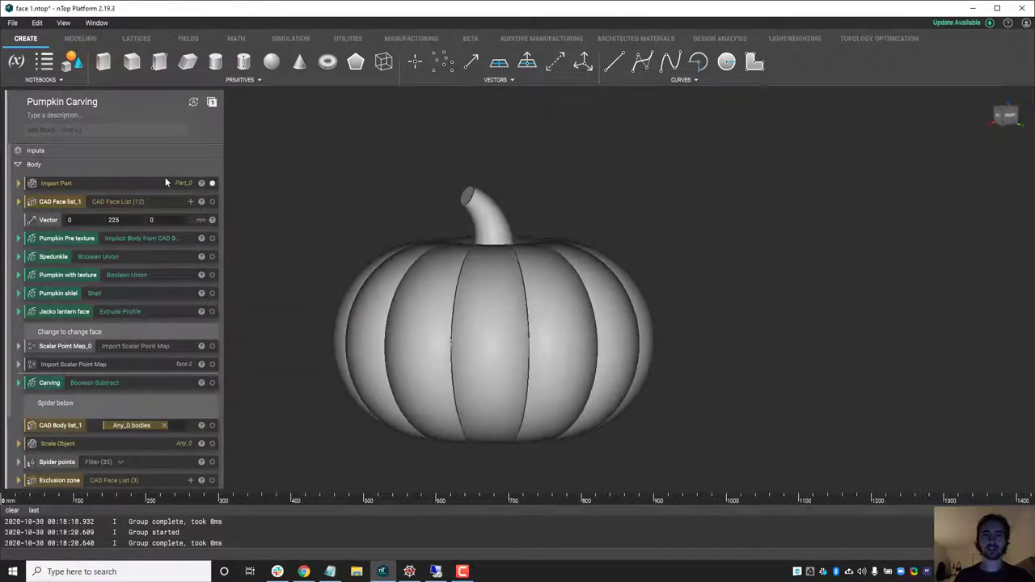
right_drag(611, 300, 607, 321)
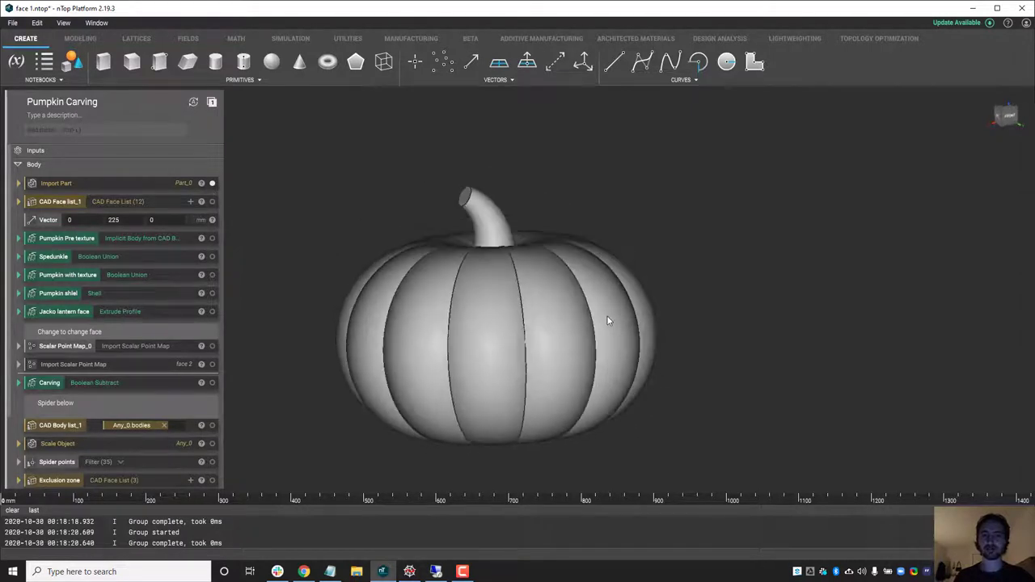
click(213, 184)
click(212, 184)
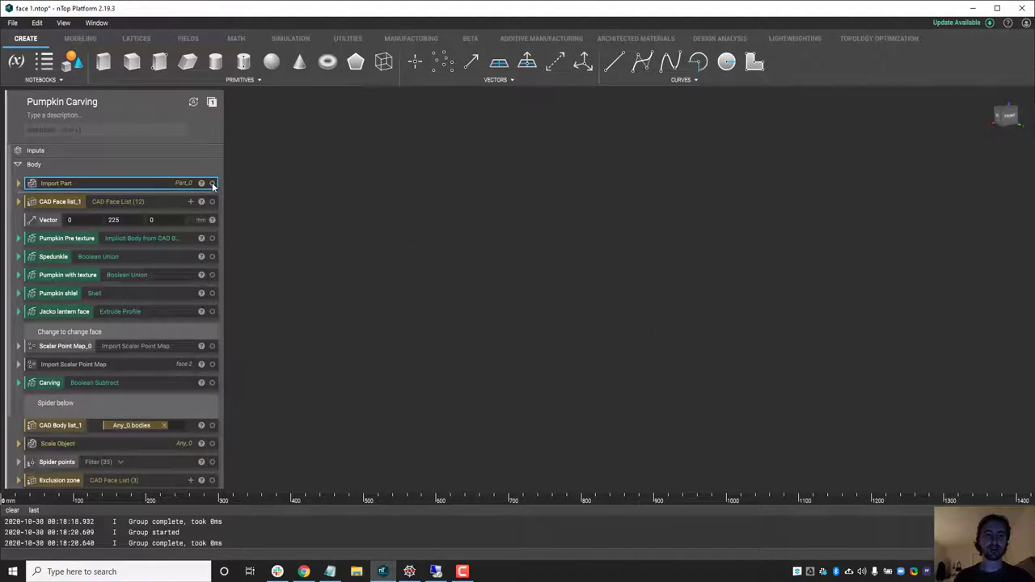
Display the Pumpkin with texture body, review the noise inputs of its Boolean Union, and inspect the textured surface up close
click(212, 275)
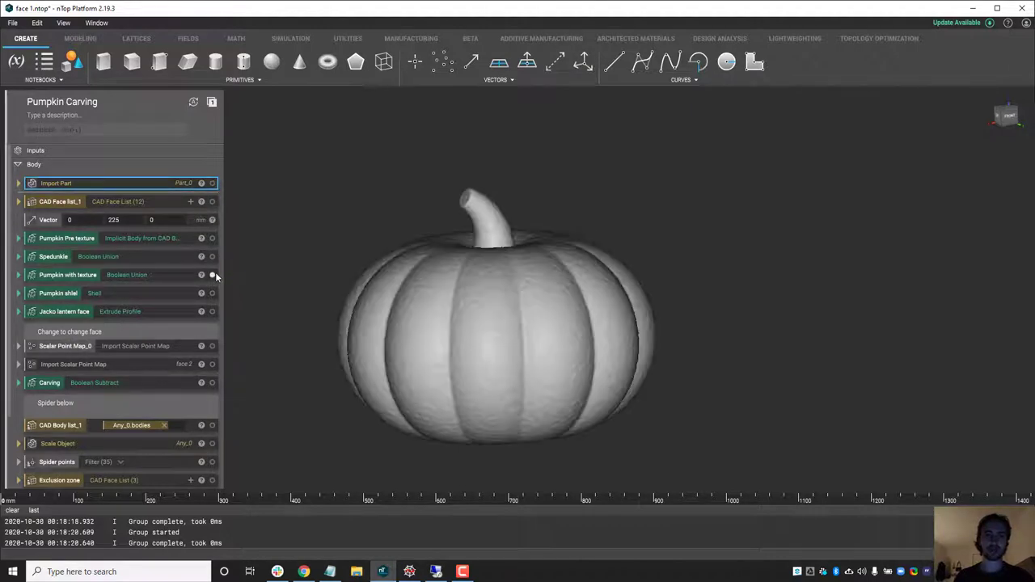
click(18, 275)
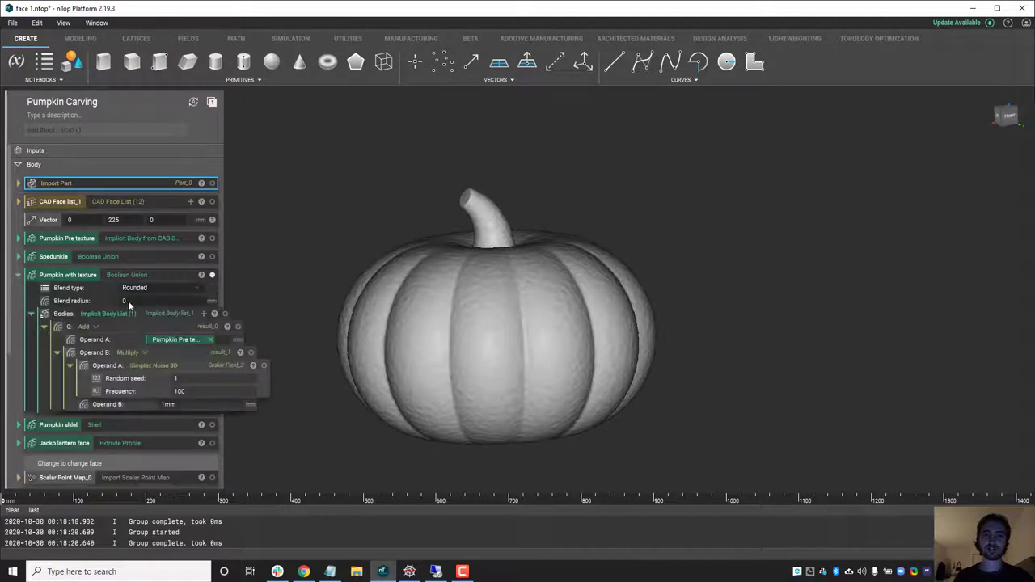
click(33, 314)
click(17, 275)
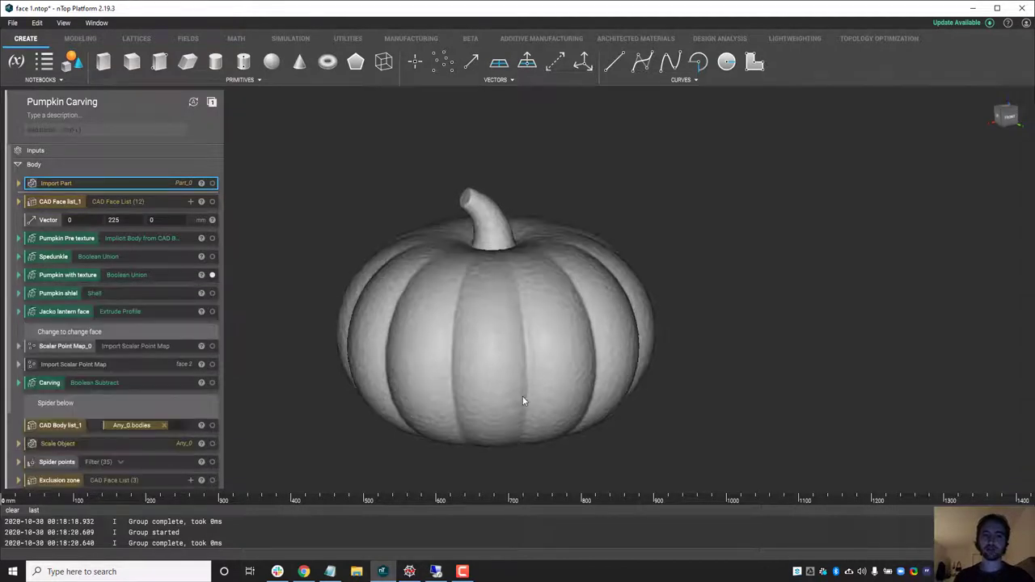
scroll(522, 396, up, 3)
right_drag(521, 397, 529, 345)
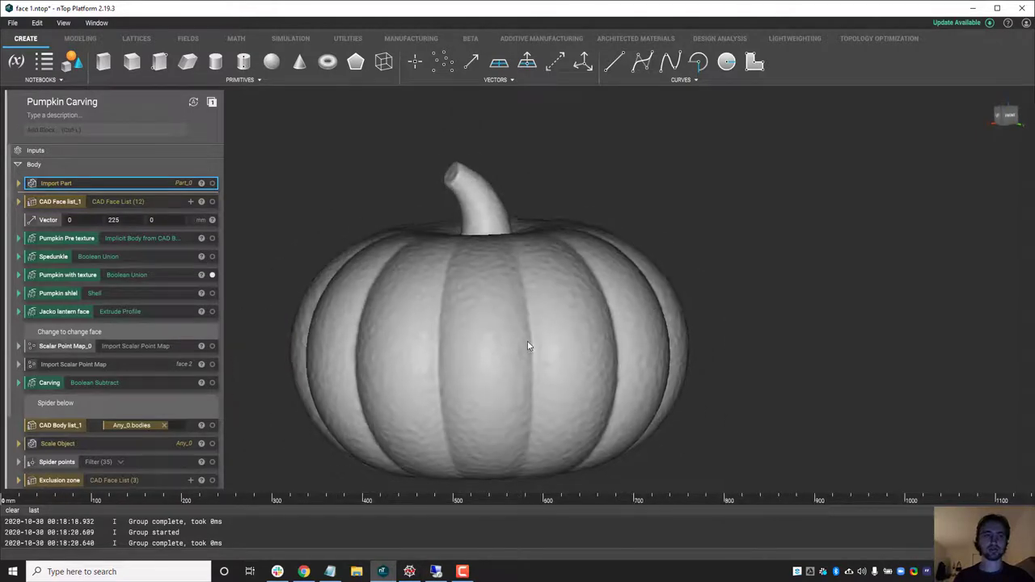
Show the pumpkin shell instead of the textured body and inspect its wall with a horizontal section cut at about 70 mm height
click(213, 275)
click(213, 292)
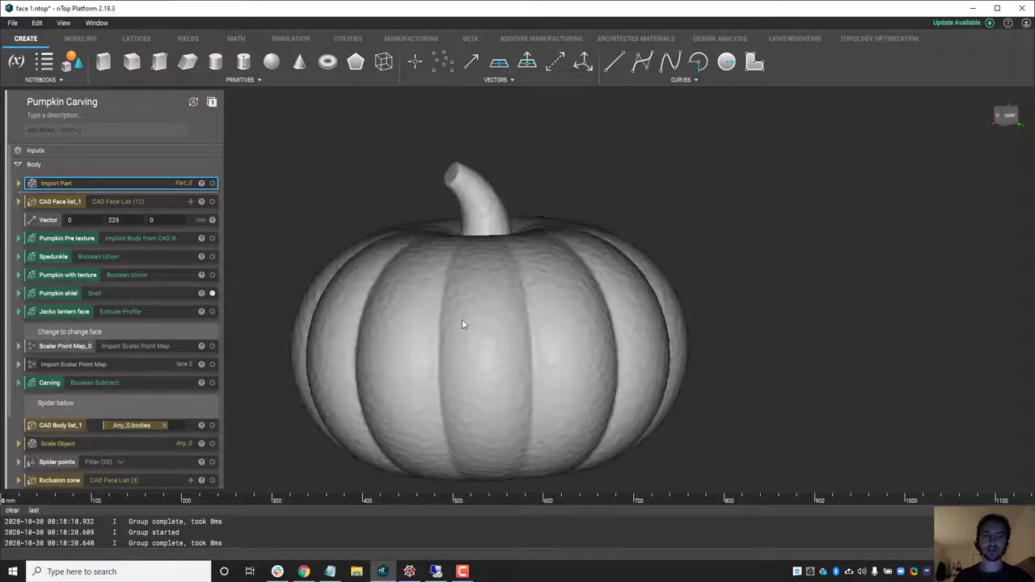
right_drag(462, 320, 486, 269)
click(511, 336)
key(x)
mouse_move(484, 265)
mouse_down()
mouse_move(482, 187)
mouse_move(489, 246)
mouse_up()
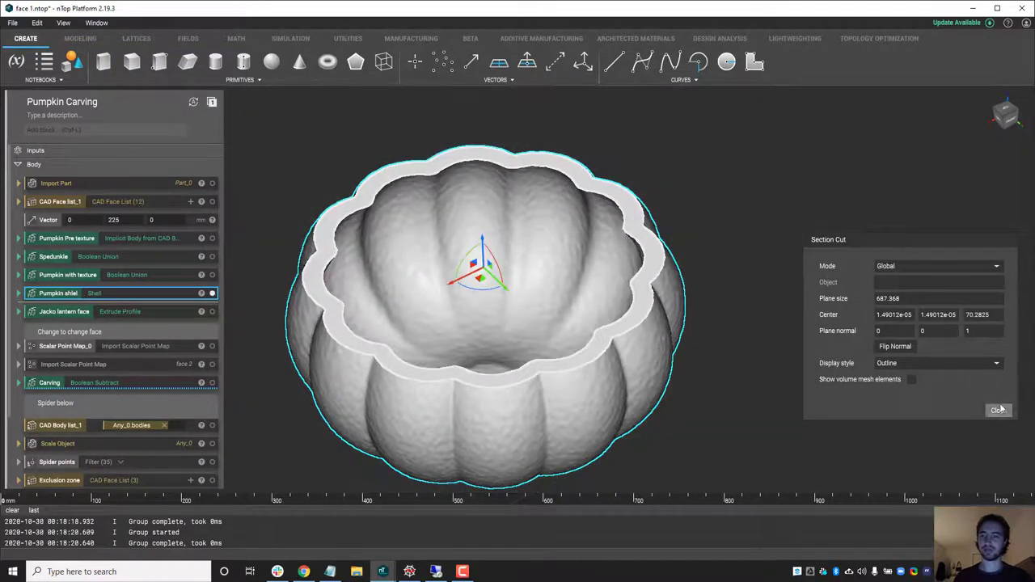
click(999, 410)
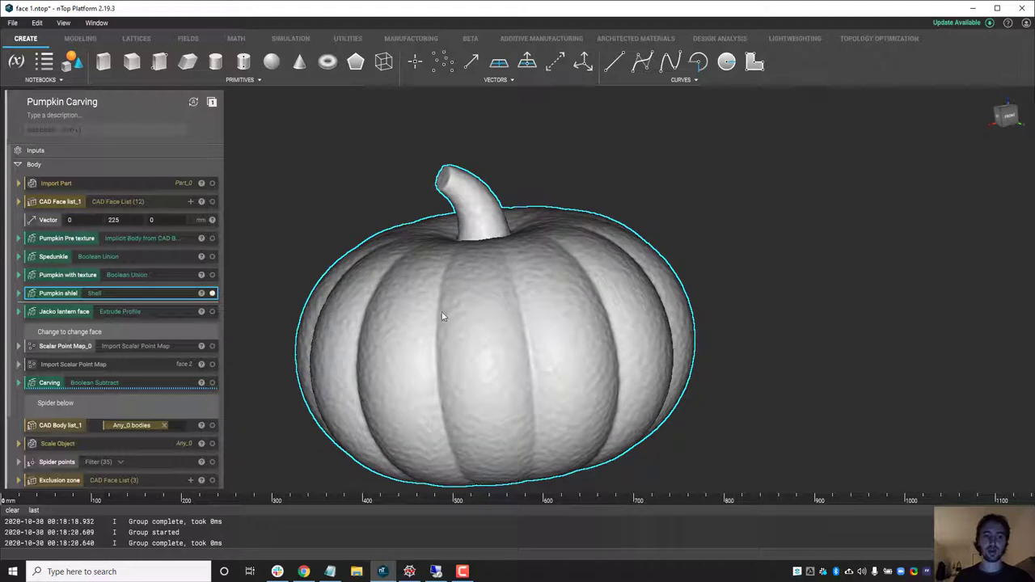
Hide the pumpkin shell, display Scalar Point Map_0, and examine the jack-o'-lantern face pattern the right way up
key(h)
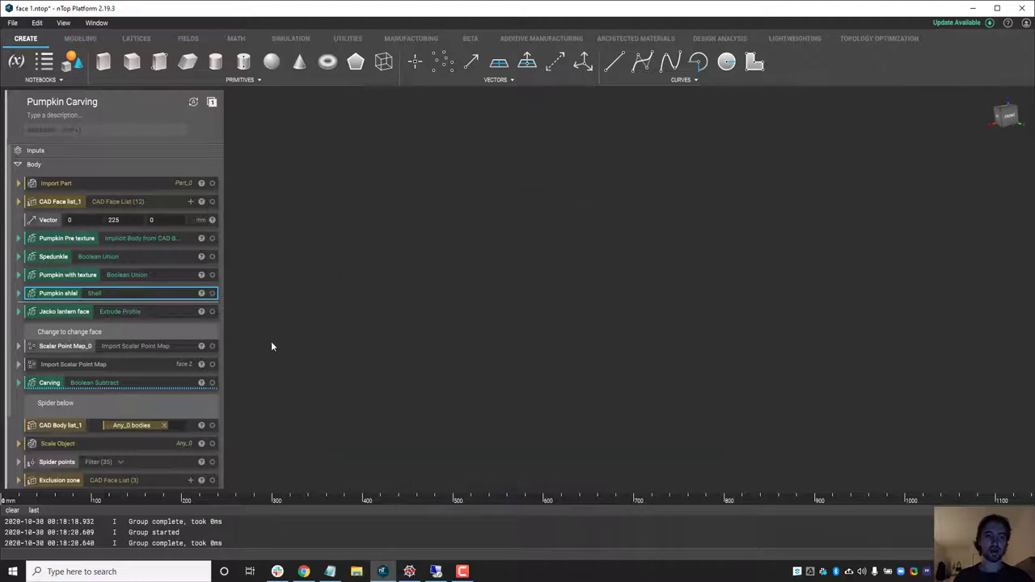
click(213, 346)
right_drag(579, 402, 332, 277)
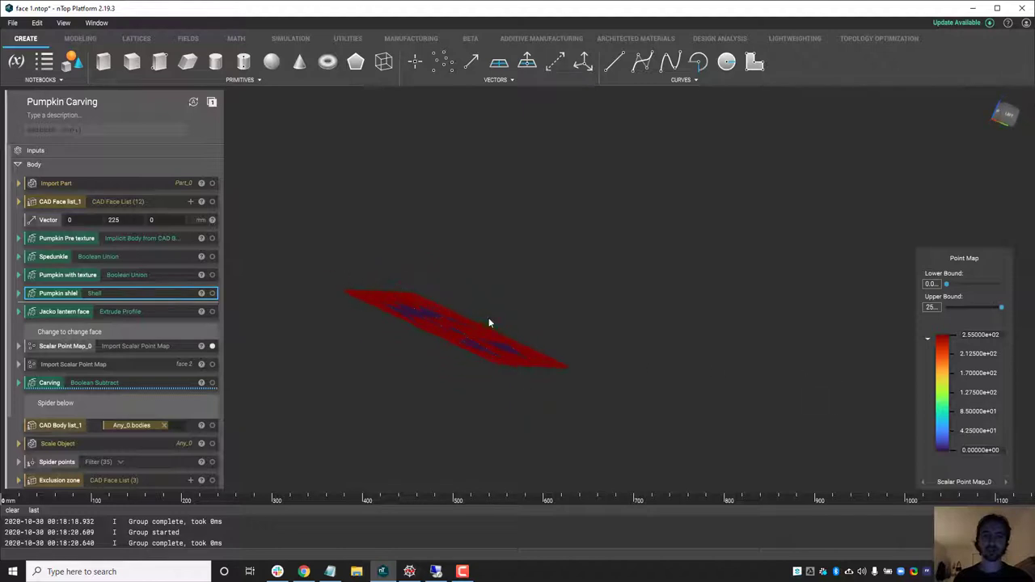
right_drag(625, 328, 641, 341)
right_drag(620, 374, 631, 352)
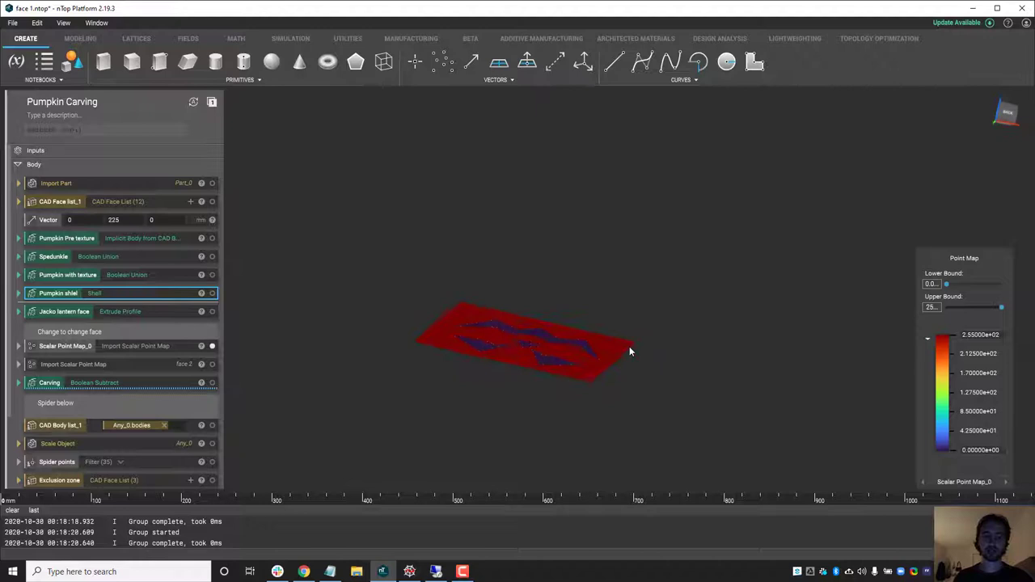
click(162, 347)
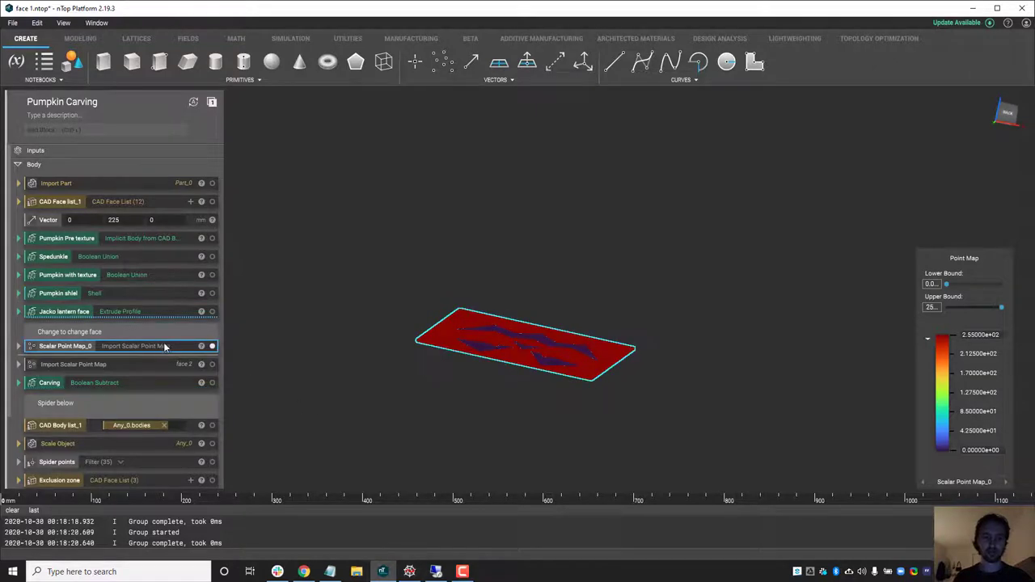
scroll(569, 396, up, 3)
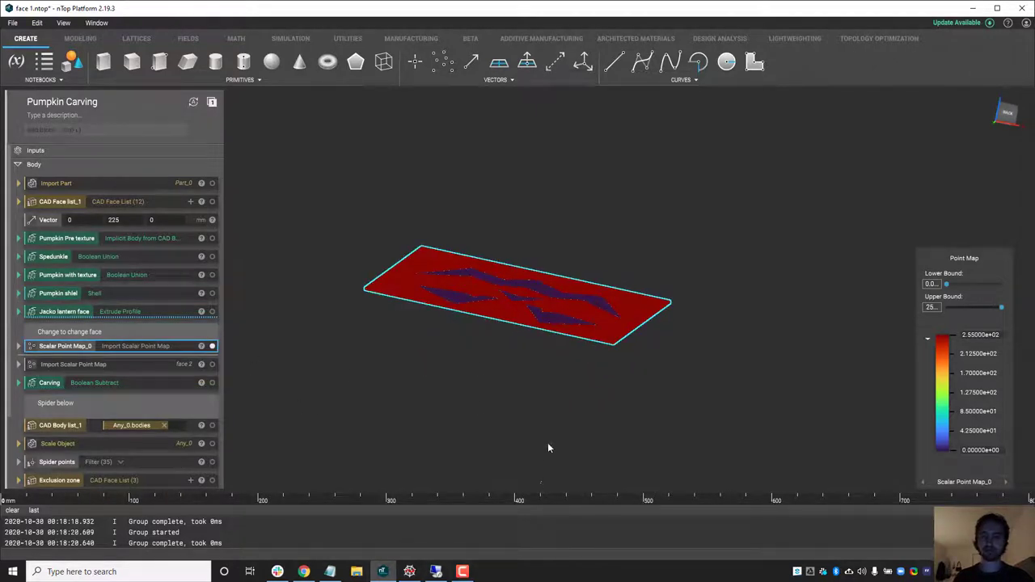
right_drag(548, 445, 557, 514)
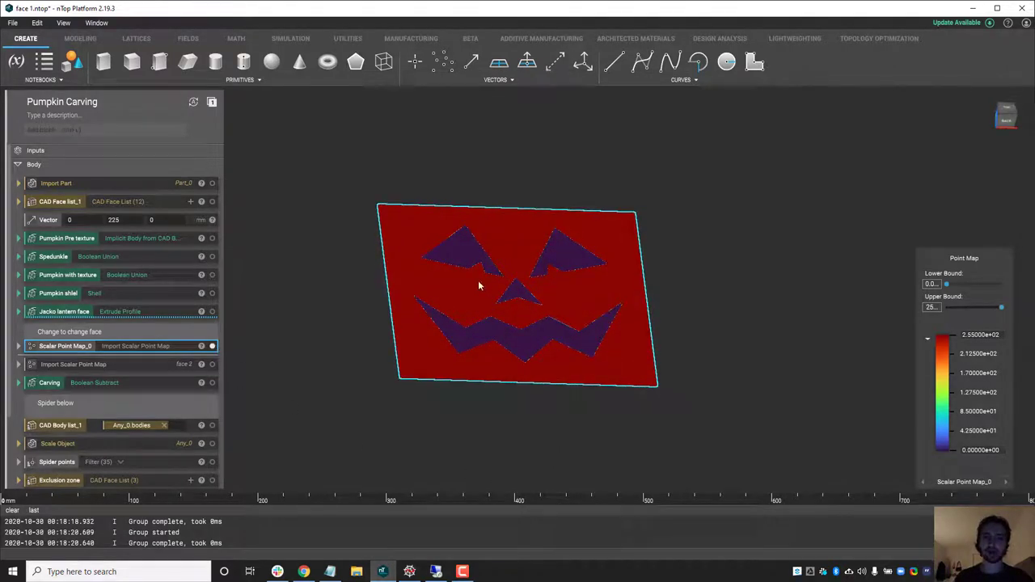
Display the Carving body in place of the point map and examine the carved face from the front and at an angle
click(212, 382)
click(212, 346)
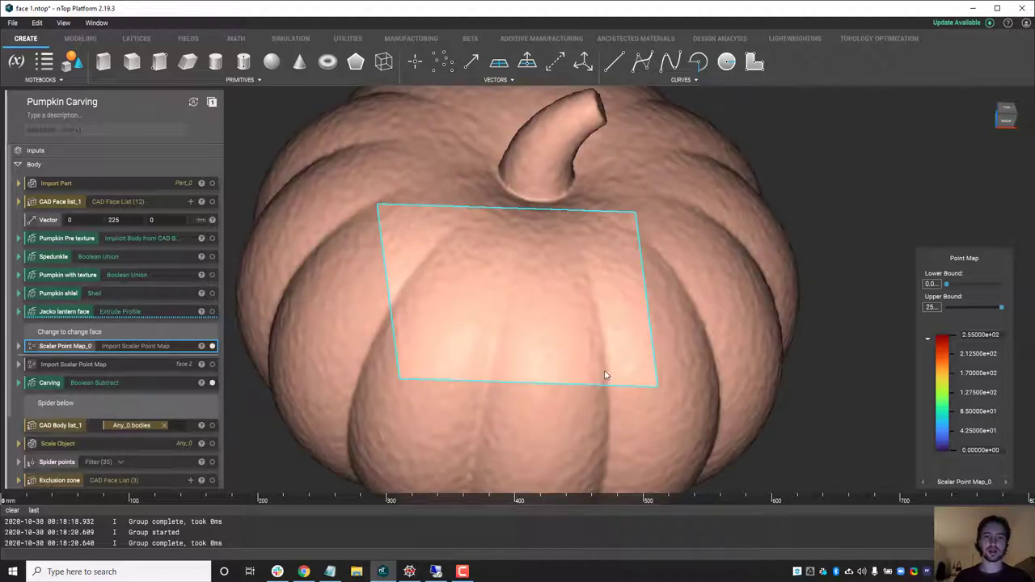
right_drag(591, 375, 665, 298)
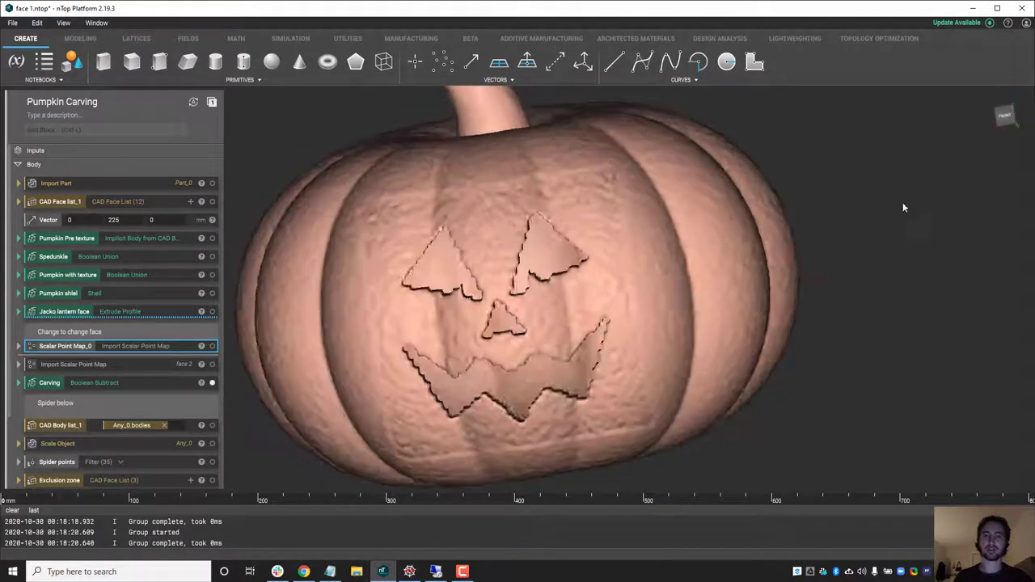
click(1000, 127)
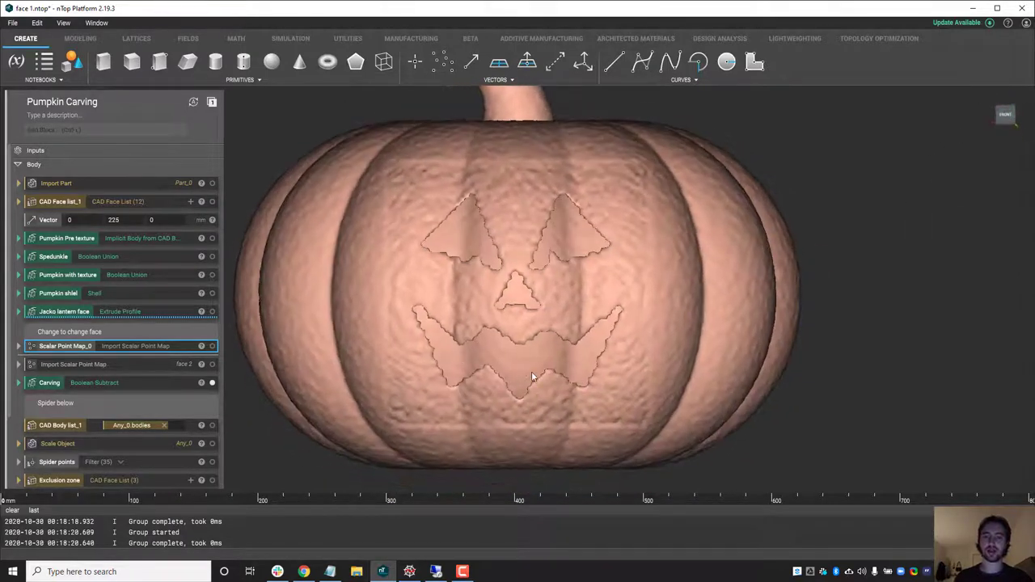
right_drag(532, 371, 576, 381)
scroll(576, 382, up, 2)
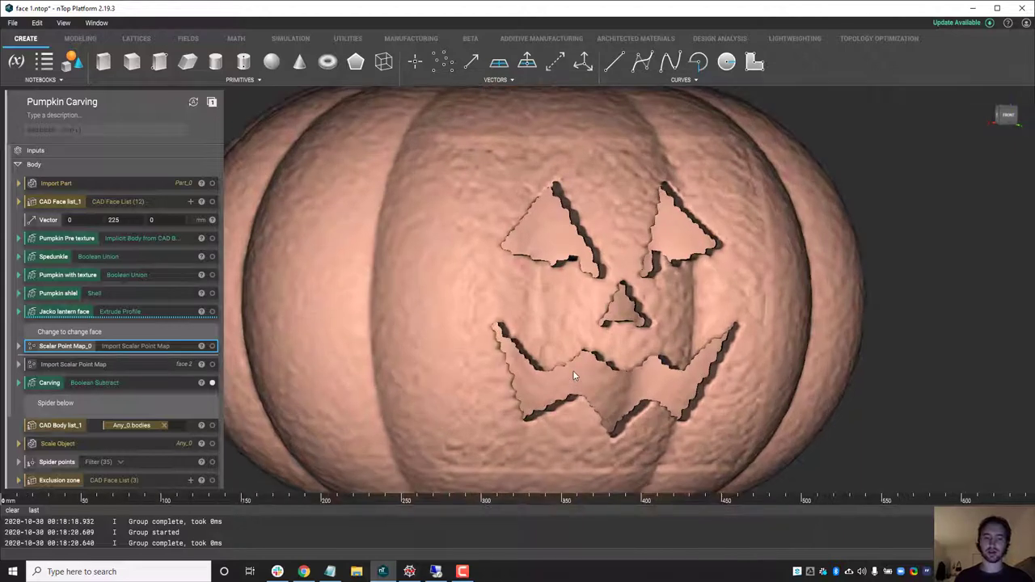
click(532, 319)
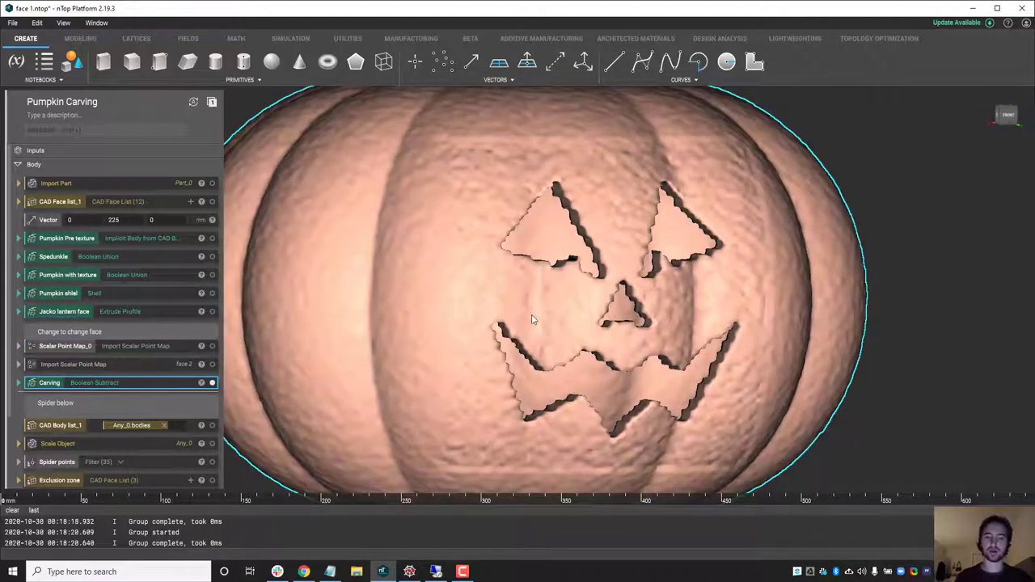
key(h)
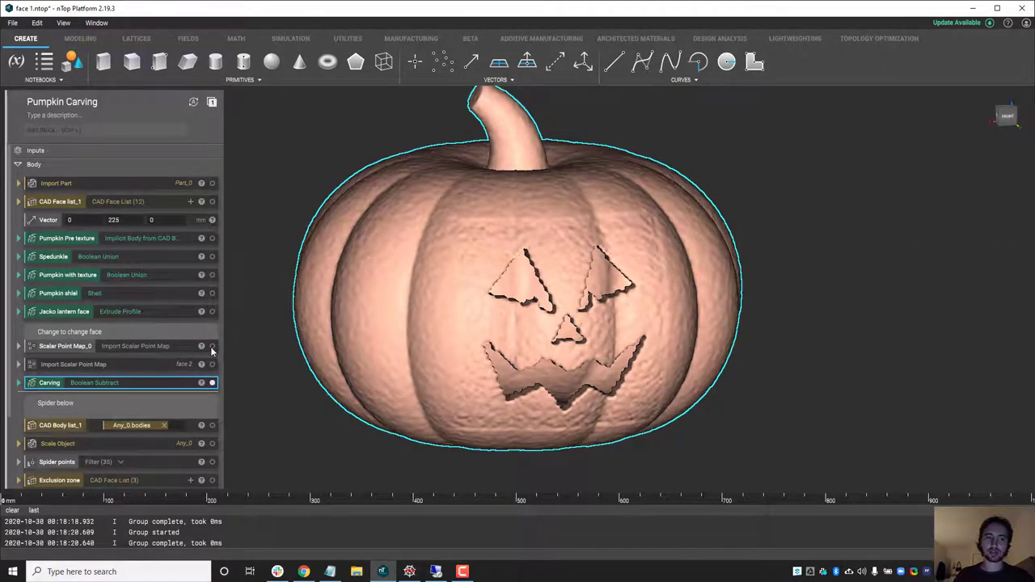
View the face pattern of Scalar Point Map_0 without the carved pumpkin, and compare it with the face 2 point map
click(212, 347)
key(h)
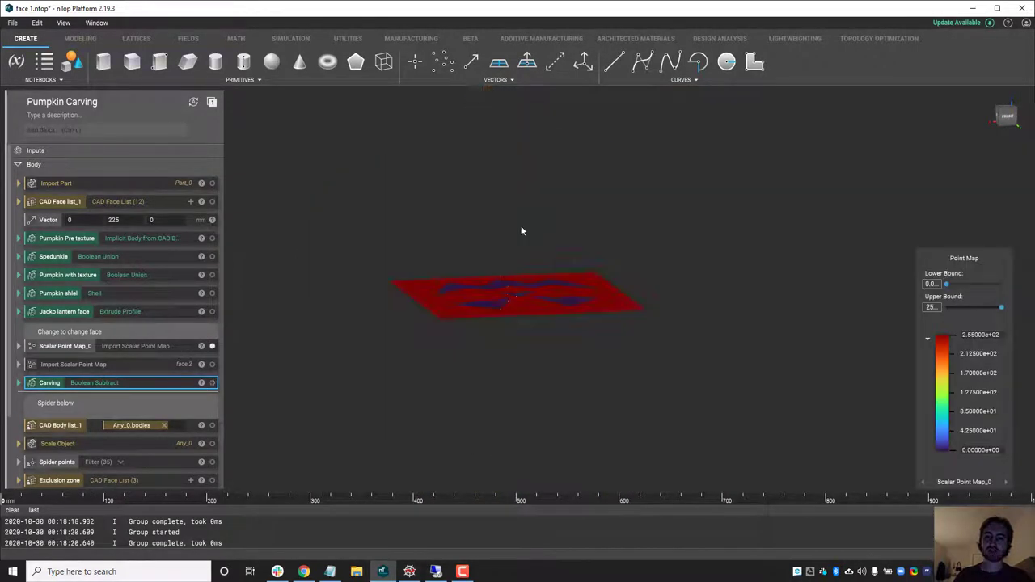
right_drag(548, 294, 553, 315)
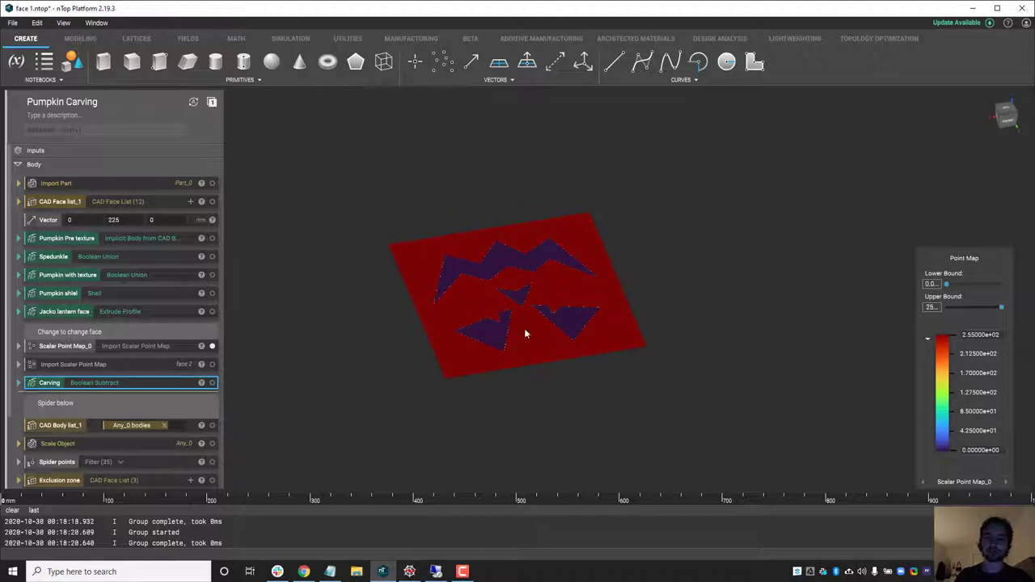
click(176, 348)
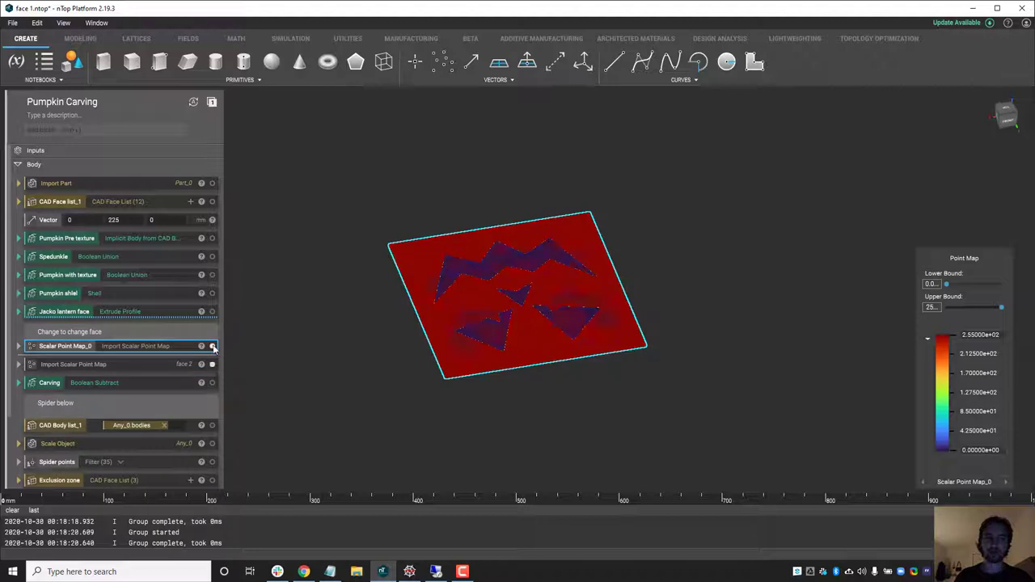
click(213, 346)
right_drag(478, 347, 482, 360)
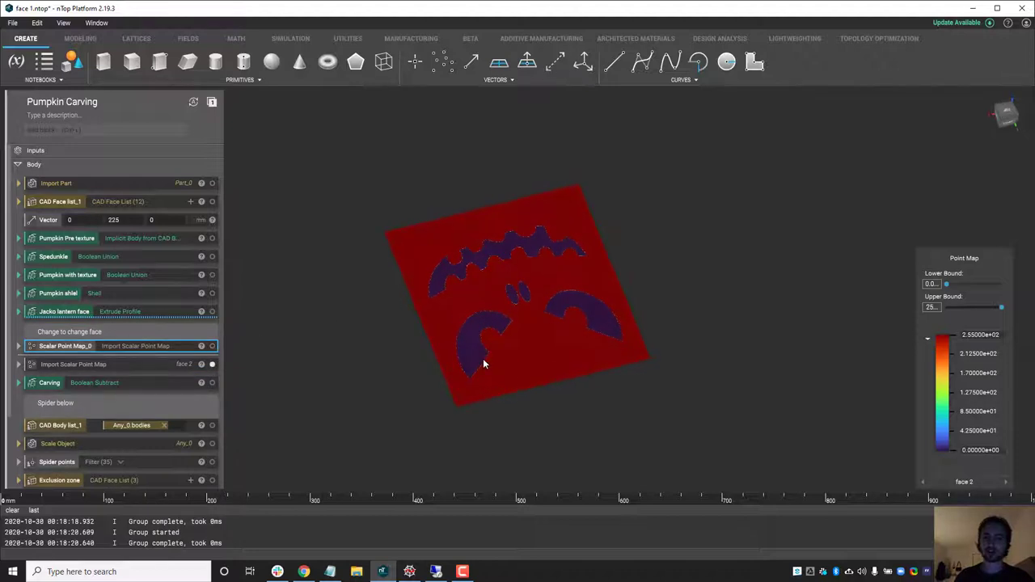
Remove the contents of the Scalar Point Map_0 variable and fill it with the face 2 Import Scalar Point Map block
right_click(181, 348)
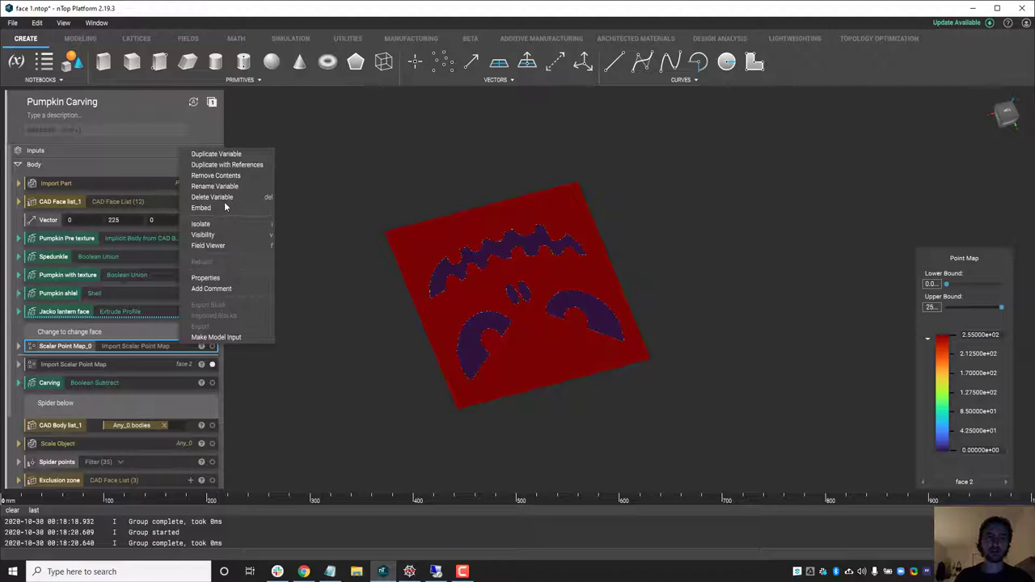
click(217, 176)
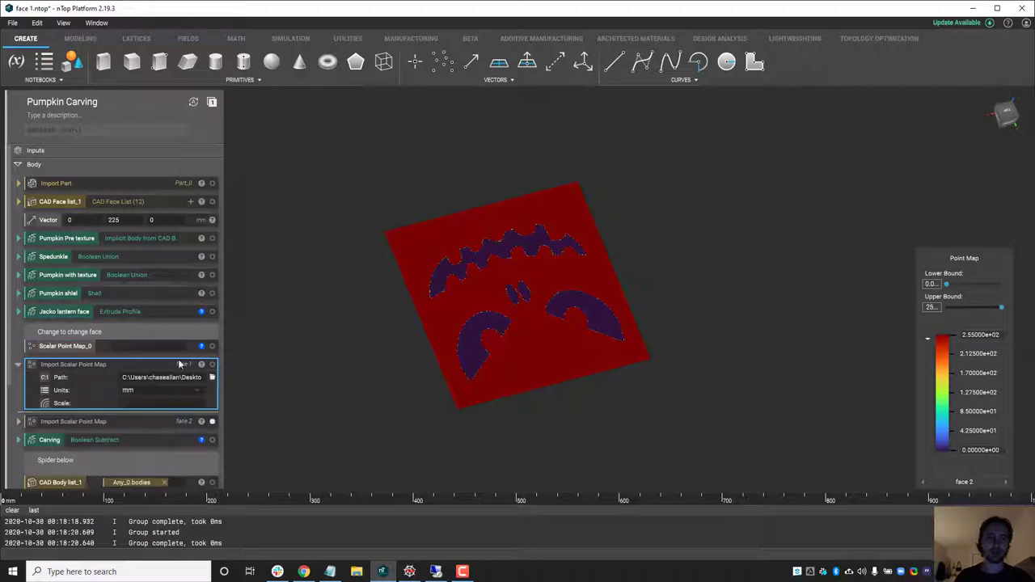
click(21, 365)
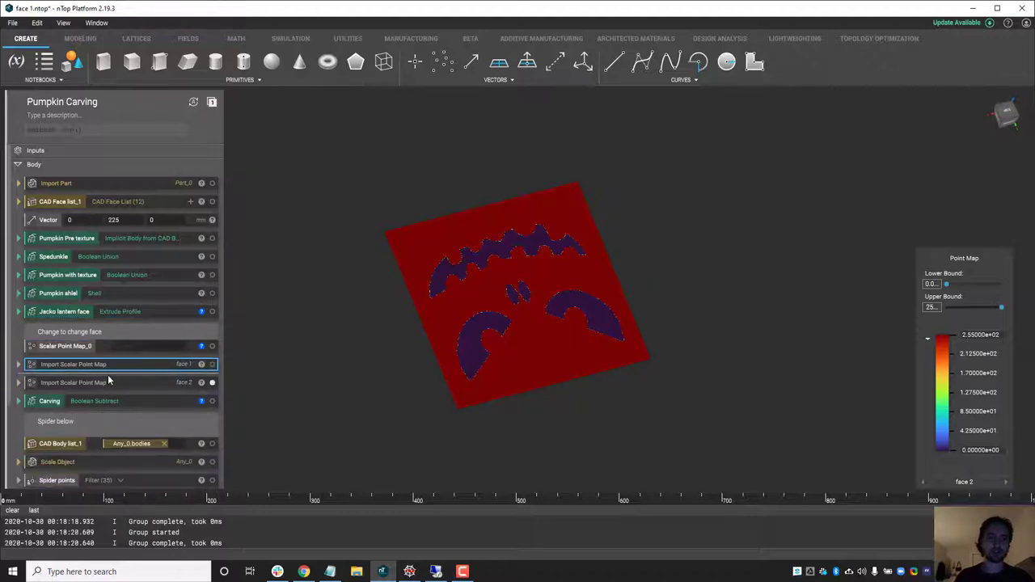
drag(103, 383, 124, 342)
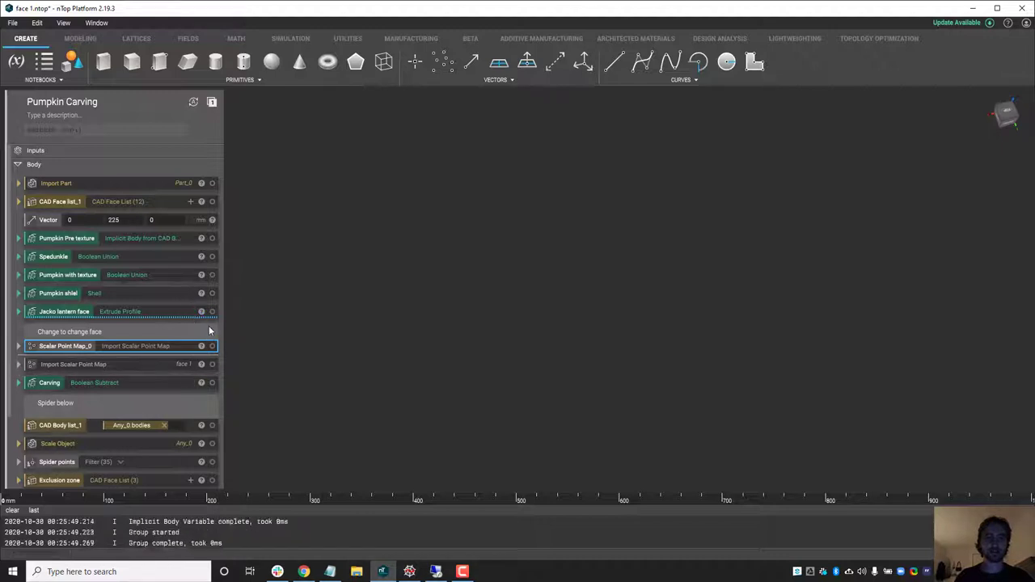
Display the recomputed Carving body and examine the new face up close from the front
click(216, 387)
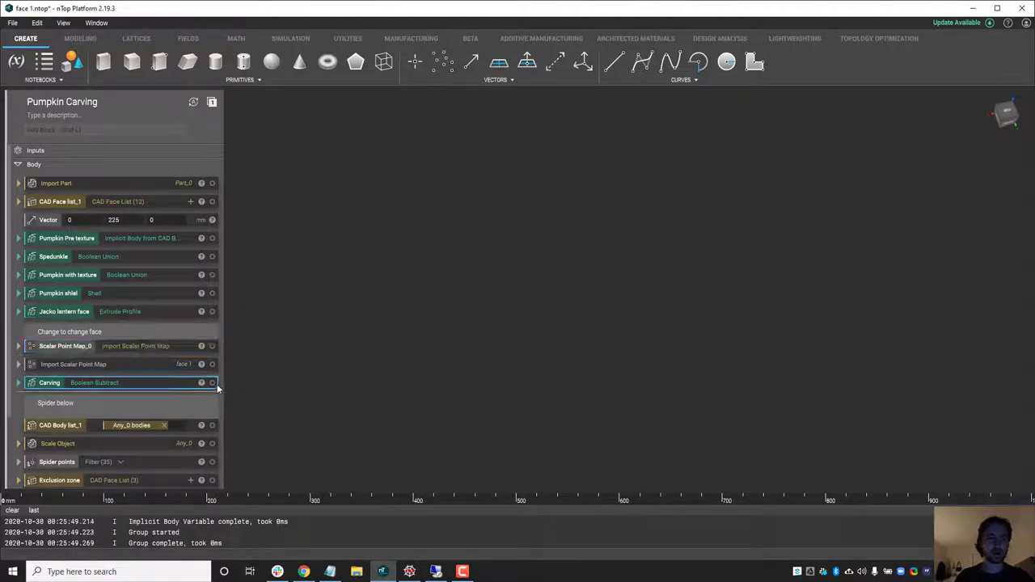
click(211, 383)
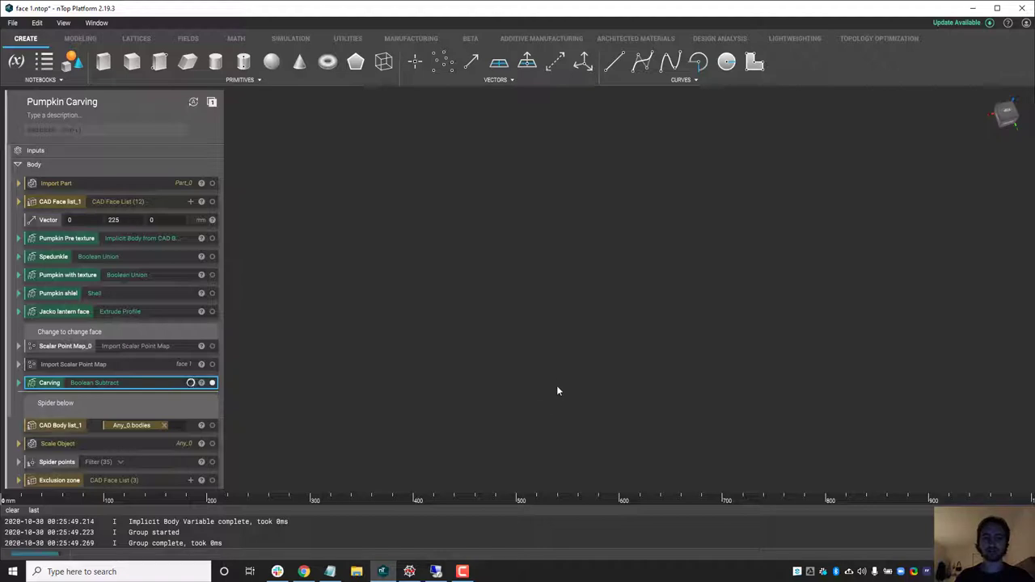
right_drag(565, 374, 530, 191)
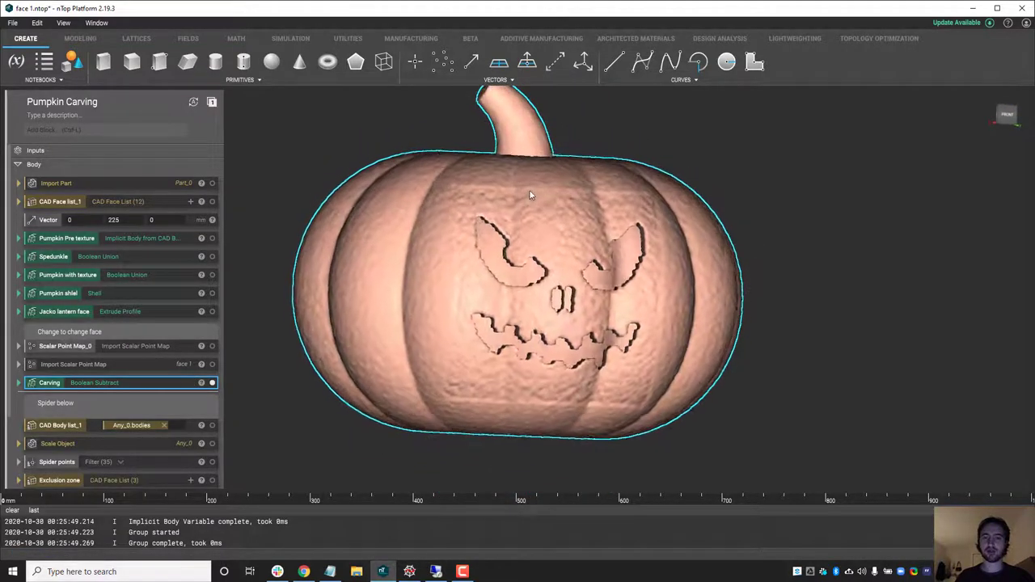
scroll(536, 385, up, 5)
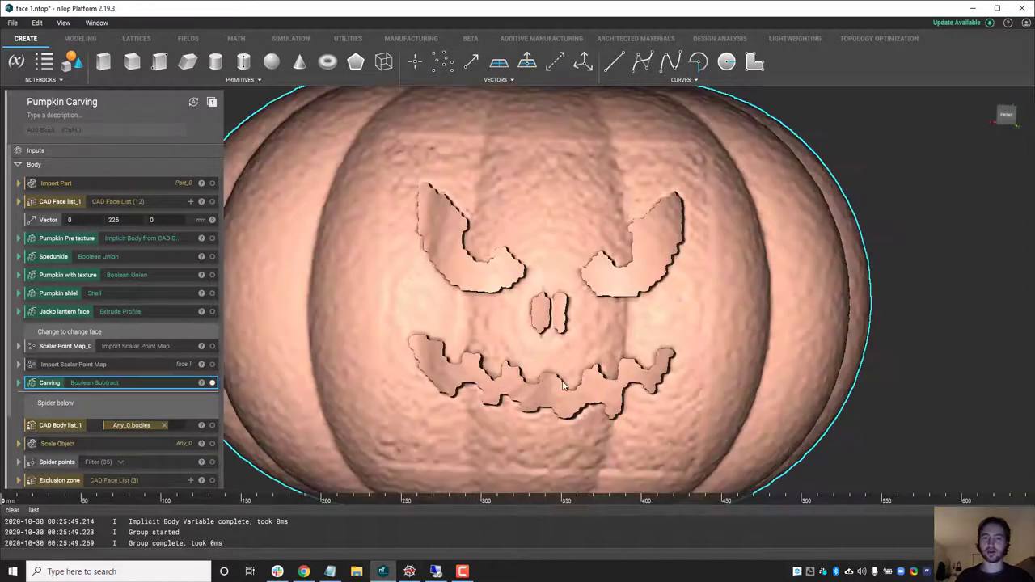
Examine the new carved face up close and the whole carved pumpkin from the front and at an angle
right_drag(563, 385, 632, 316)
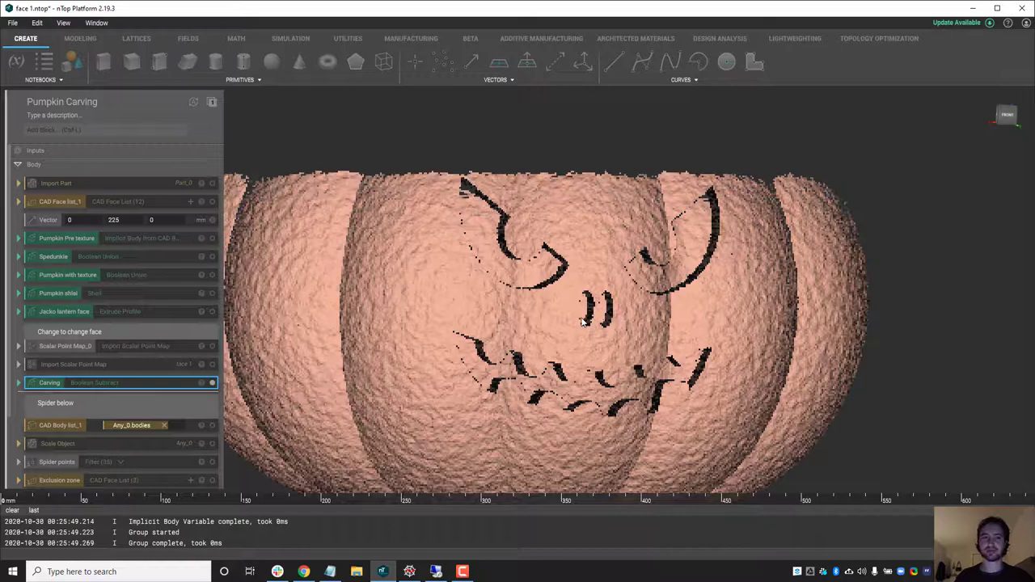
right_drag(599, 355, 580, 391)
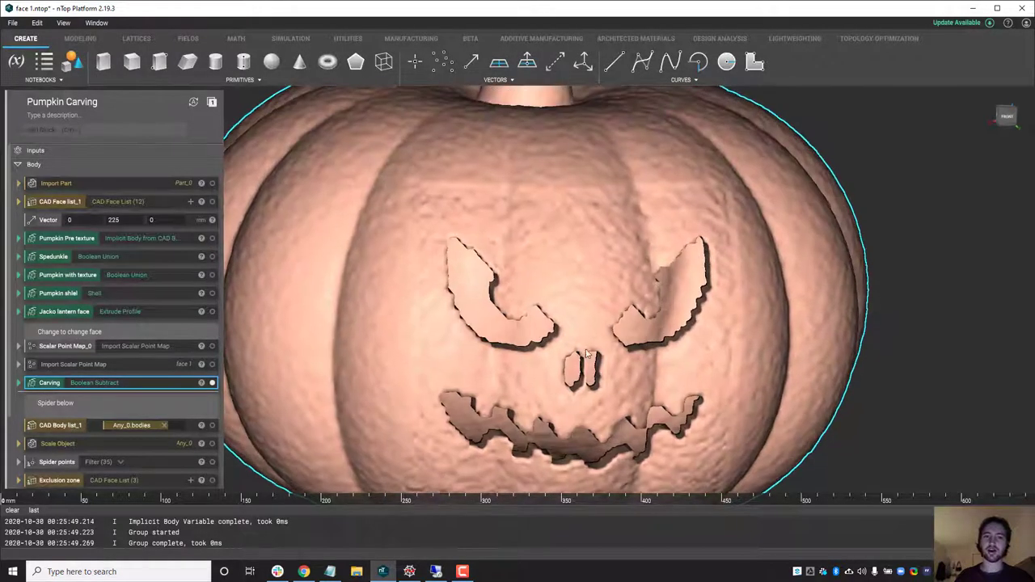
scroll(580, 387, down, 5)
right_drag(580, 353, 534, 299)
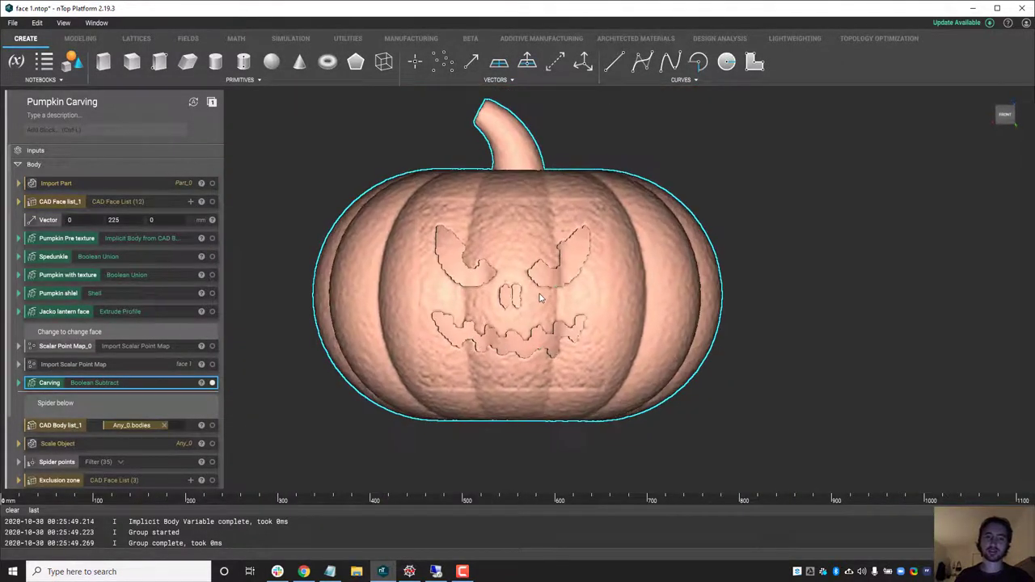
scroll(203, 392, down, 3)
right_drag(402, 247, 431, 257)
scroll(413, 298, up, 2)
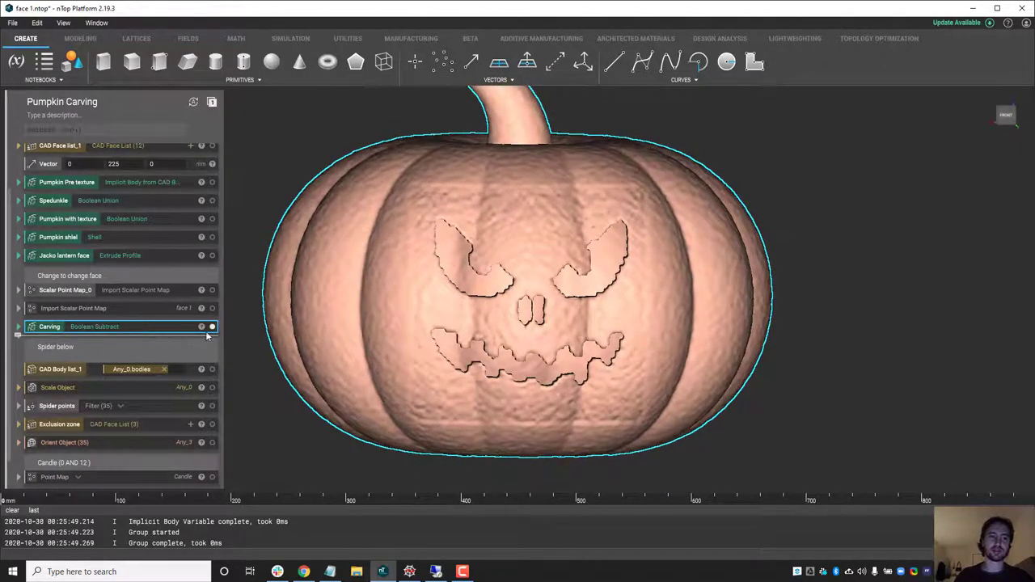
Hide the Carving body, display the spider of CAD Body list_1 and examine it from the side
click(213, 327)
click(213, 369)
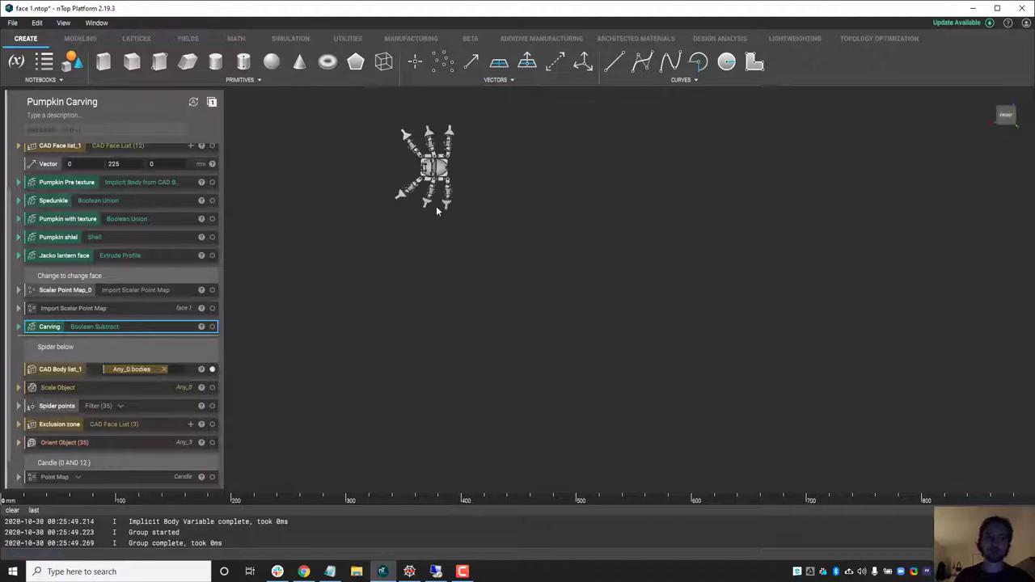
right_drag(427, 280, 522, 219)
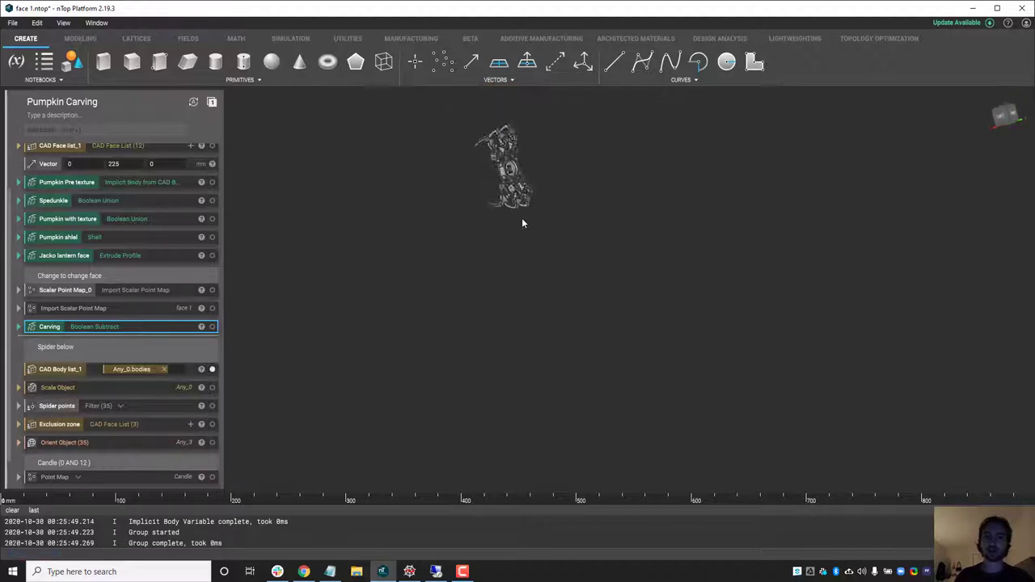
scroll(521, 219, up, 3)
middle_drag(512, 174, 519, 247)
right_drag(502, 188, 505, 221)
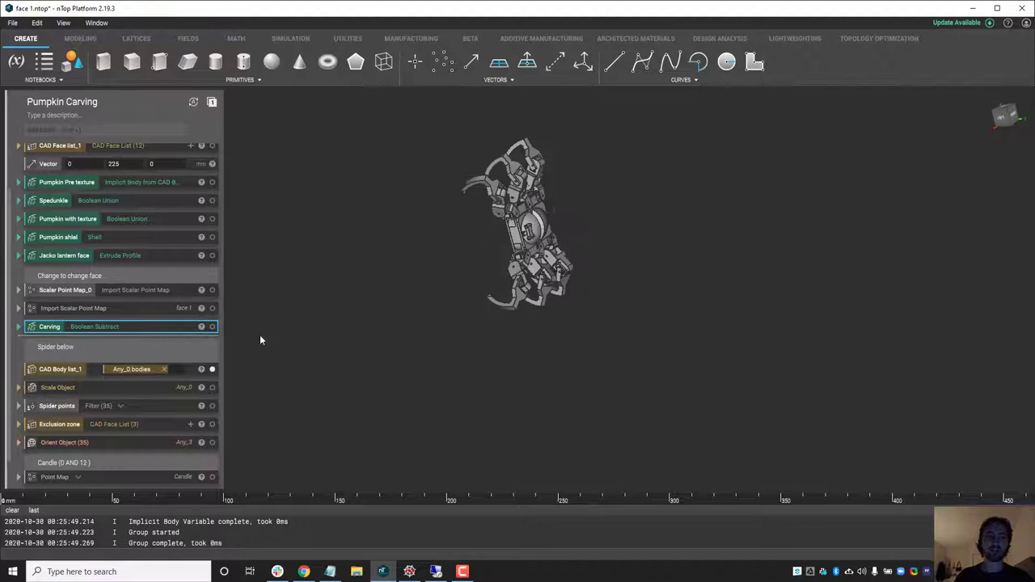
scroll(259, 340, down, 2)
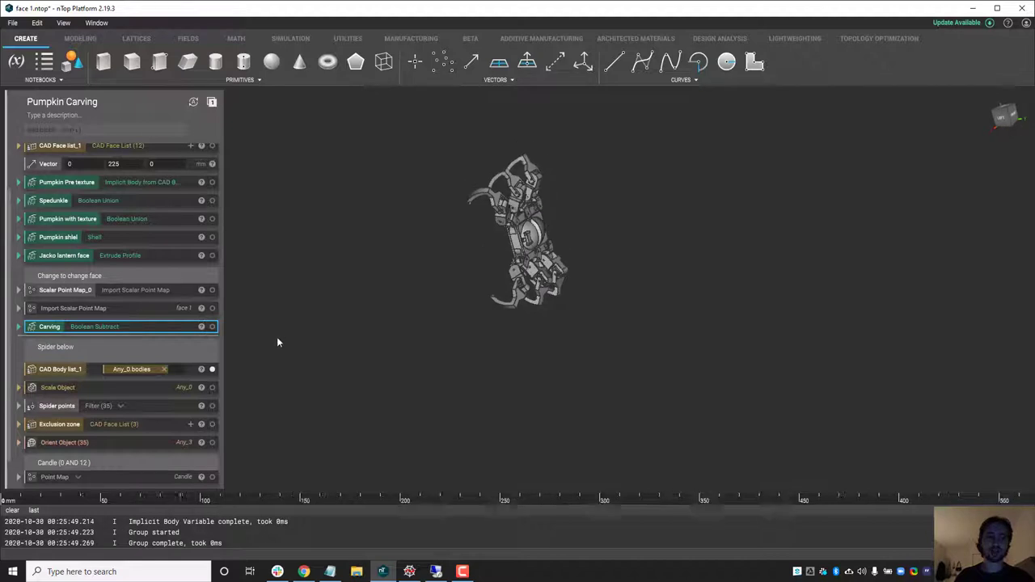
Display the Spider points together with the imported pumpkin part and examine the points' distribution around the stem
click(213, 406)
scroll(214, 307, down, 1)
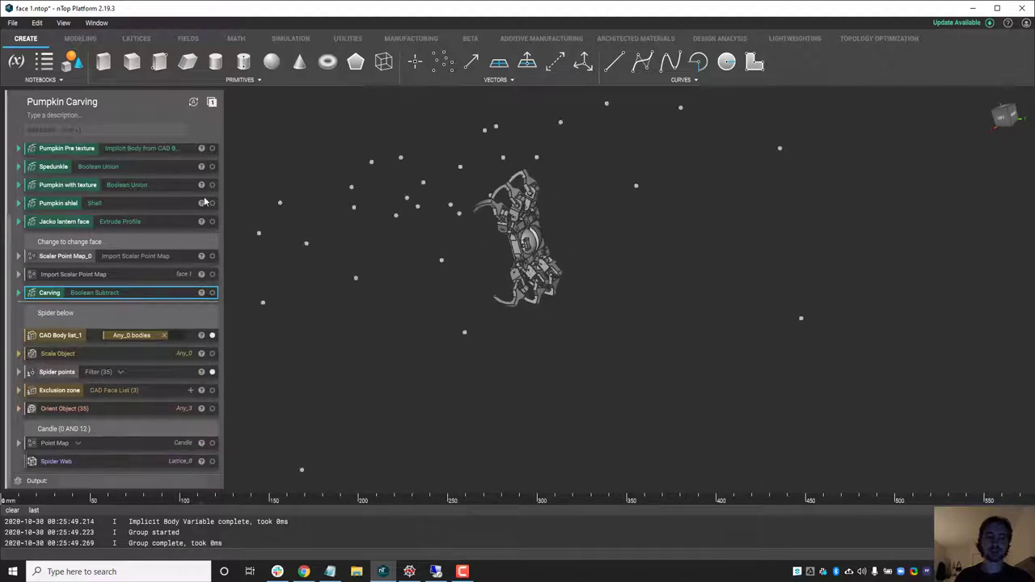
scroll(186, 243, up, 3)
click(213, 183)
right_drag(418, 232, 554, 320)
right_drag(442, 277, 408, 240)
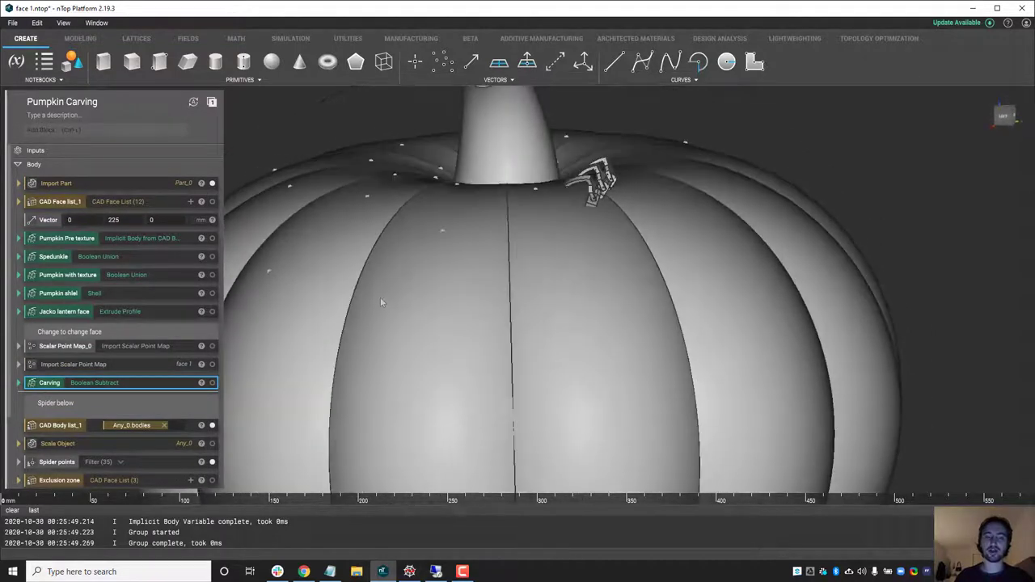
right_drag(382, 303, 442, 275)
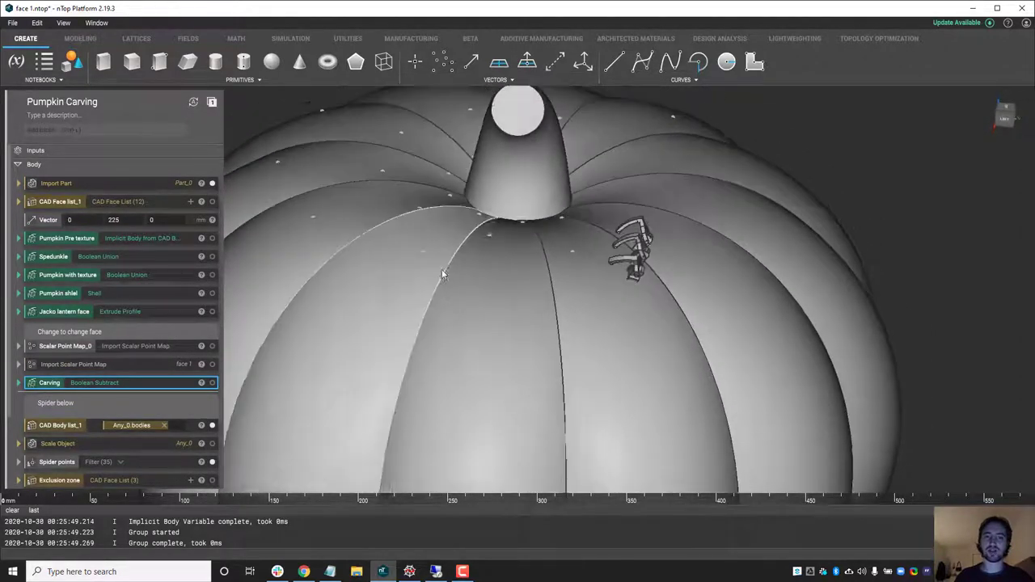
scroll(442, 275, down, 3)
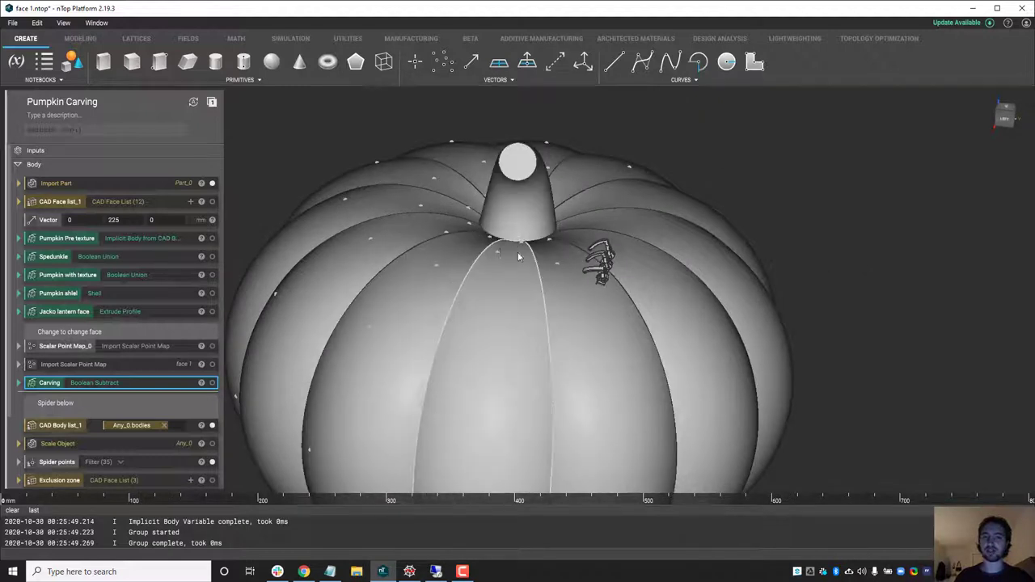
right_drag(516, 263, 484, 247)
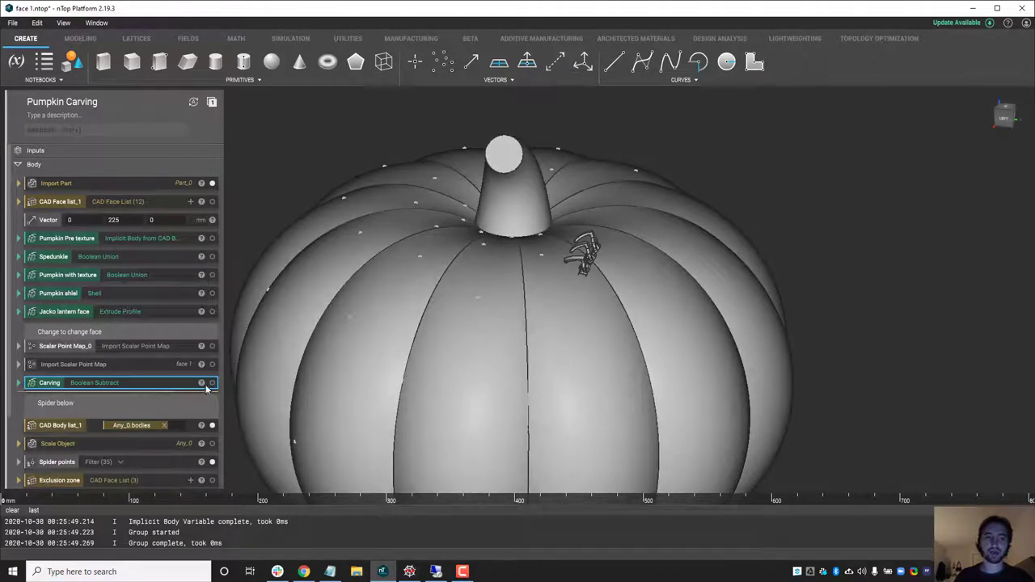
Hide the single spider, the imported part and the spider points, and display the Orient Object spiders
click(211, 426)
click(421, 337)
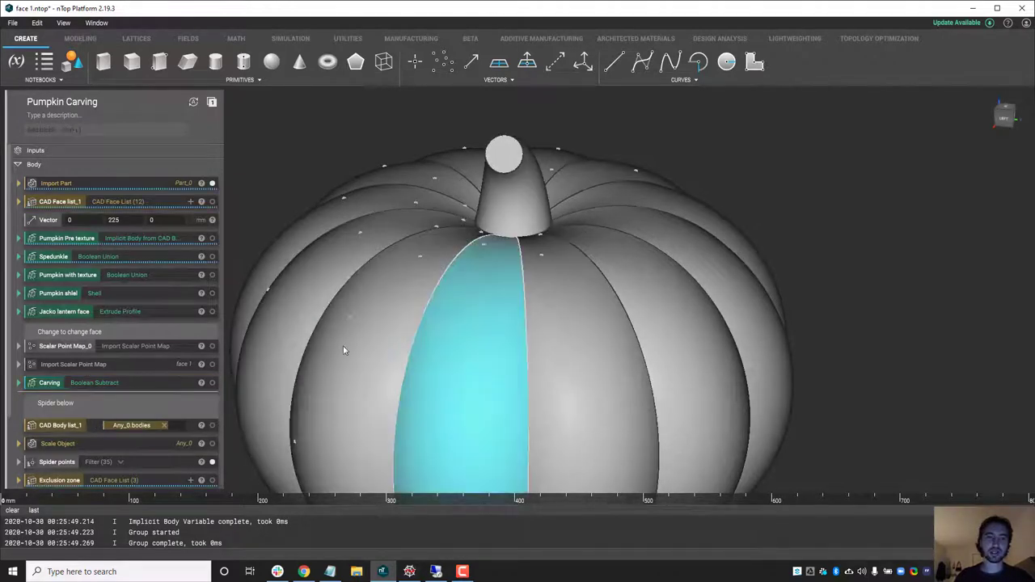
click(212, 183)
scroll(198, 424, down, 1)
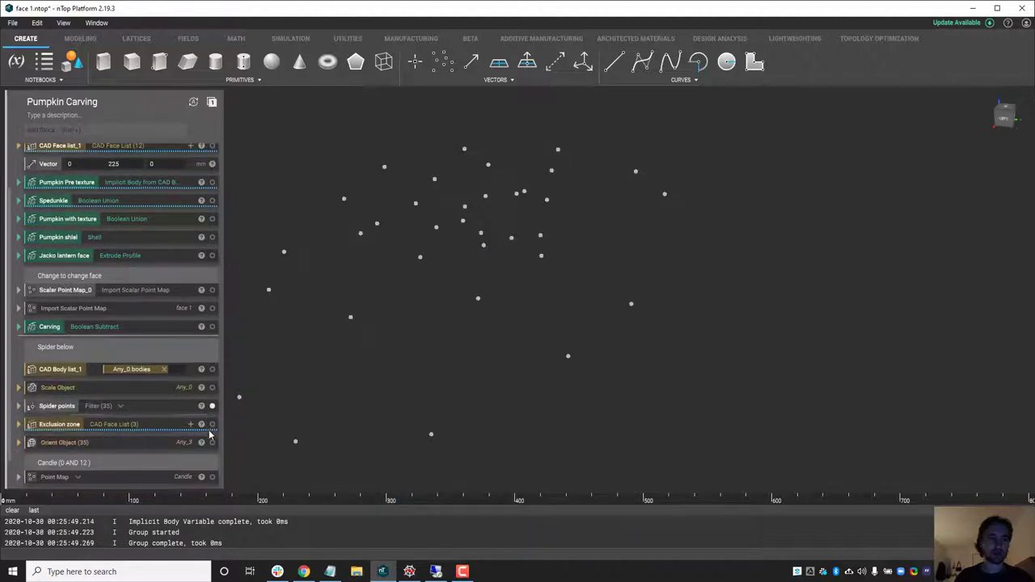
click(212, 443)
middle_drag(489, 332, 359, 272)
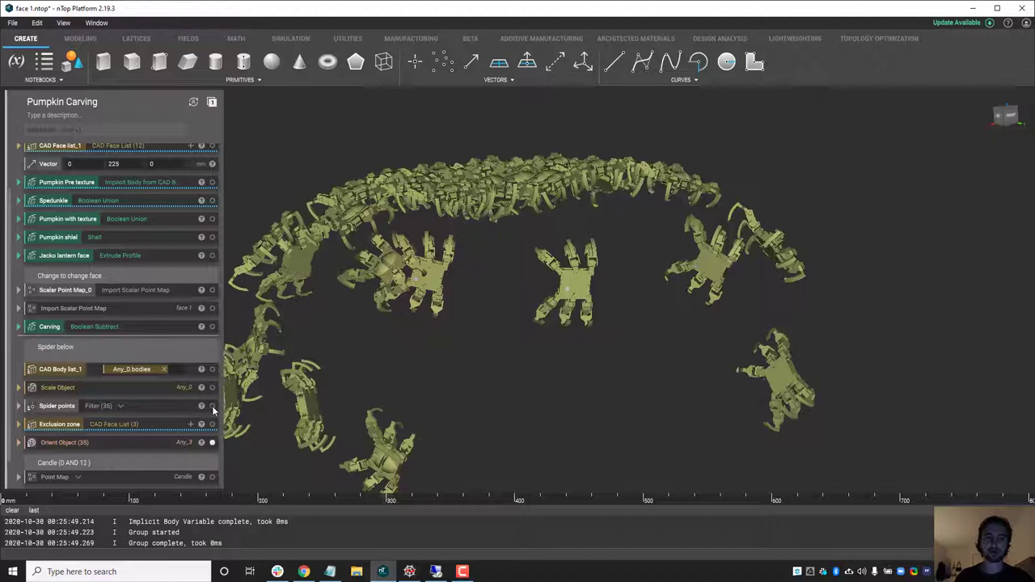
Display the Carving body and the Spedunkle stem together with the oriented spiders
scroll(202, 397, up, 1)
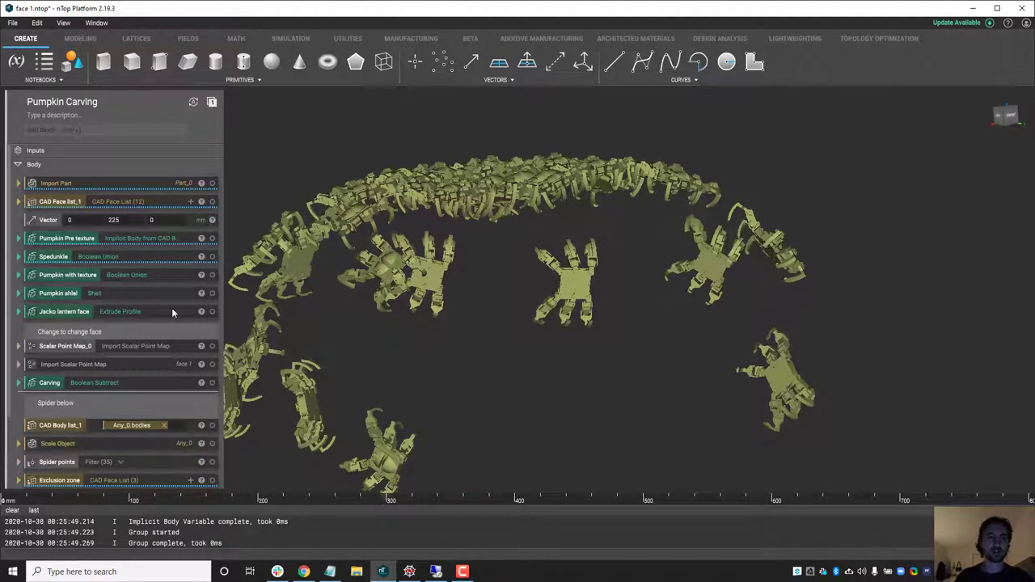
scroll(171, 308, down, 1)
scroll(197, 348, down, 1)
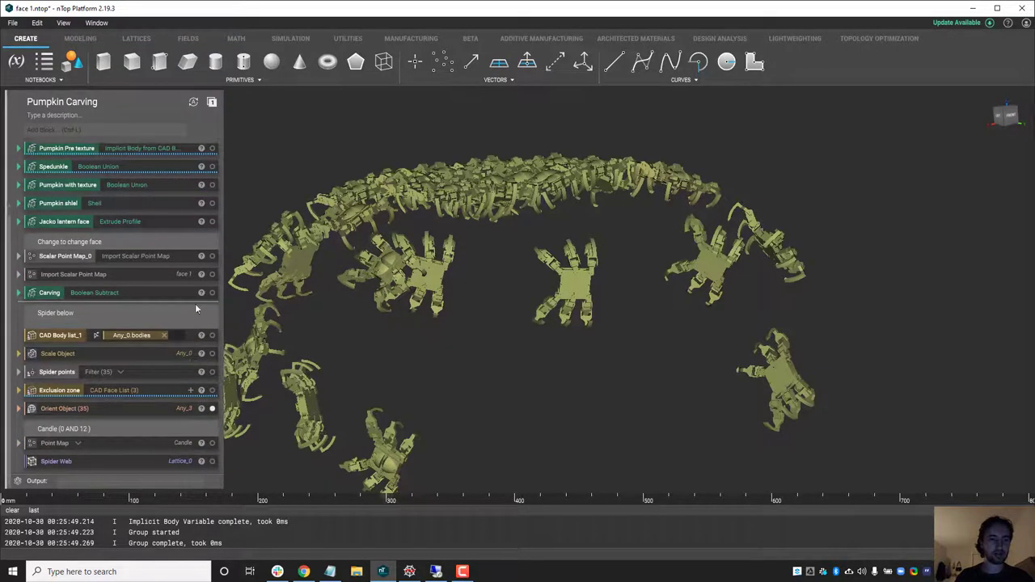
click(212, 292)
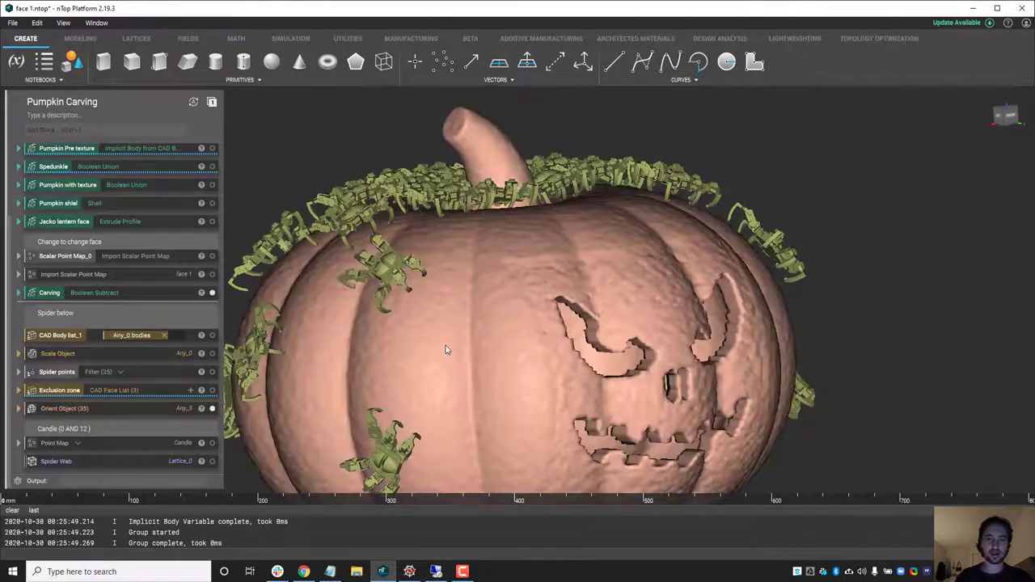
scroll(446, 350, down, 5)
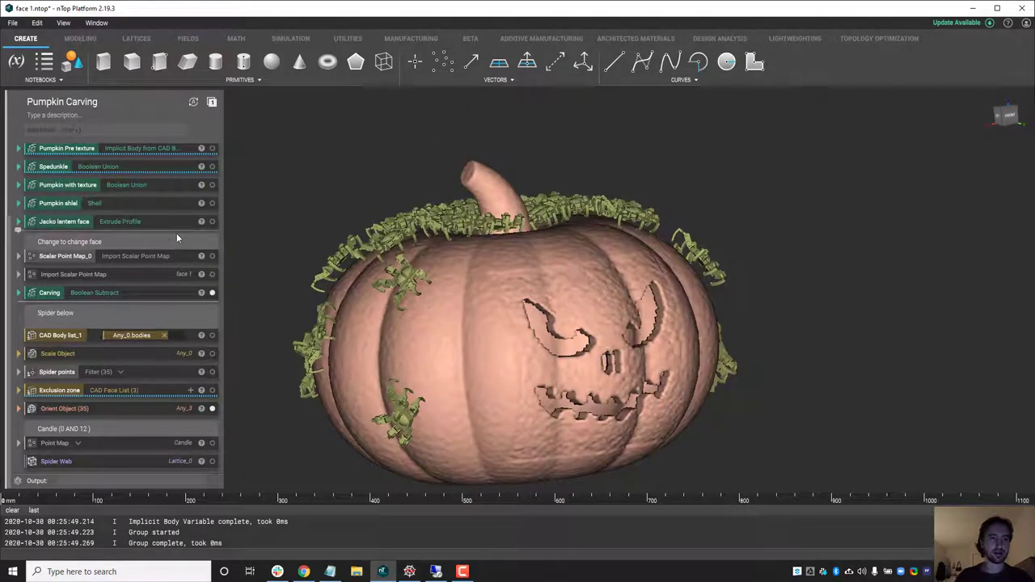
scroll(176, 233, up, 1)
click(212, 223)
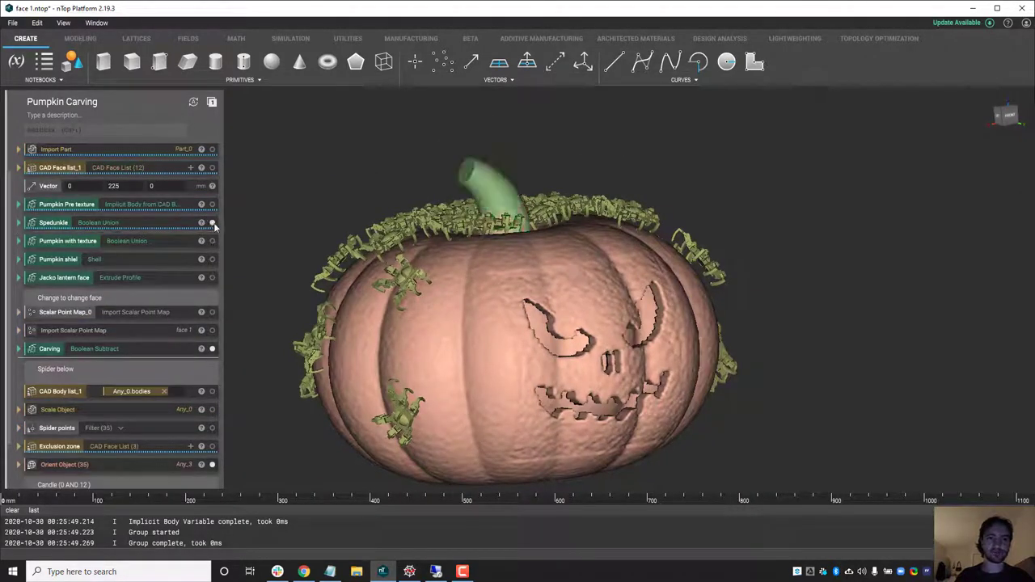
right_drag(415, 263, 199, 356)
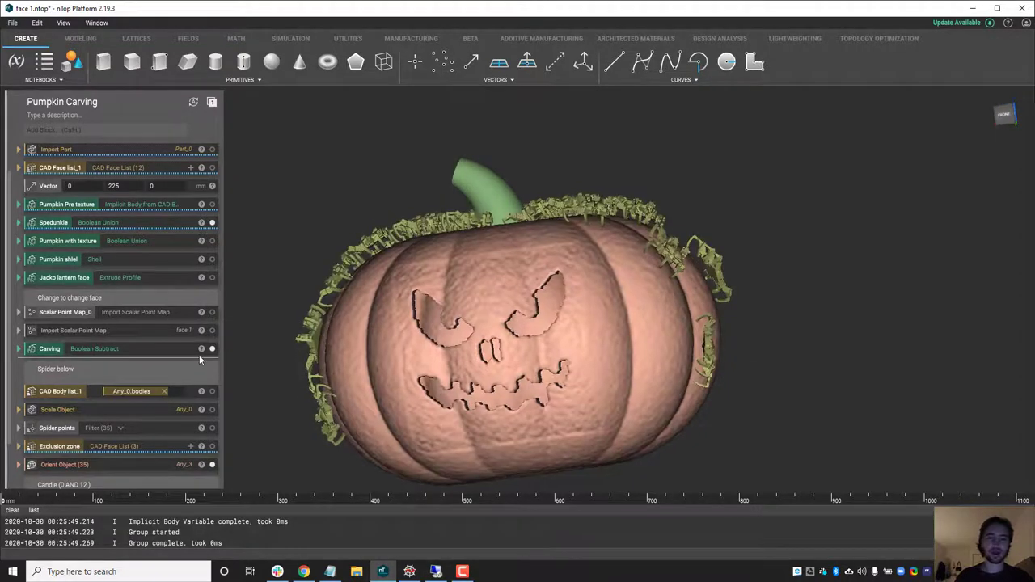
Add the Spider Web lattice to the displayed scene and view the pumpkin straight from the front
scroll(199, 355, down, 1)
click(212, 461)
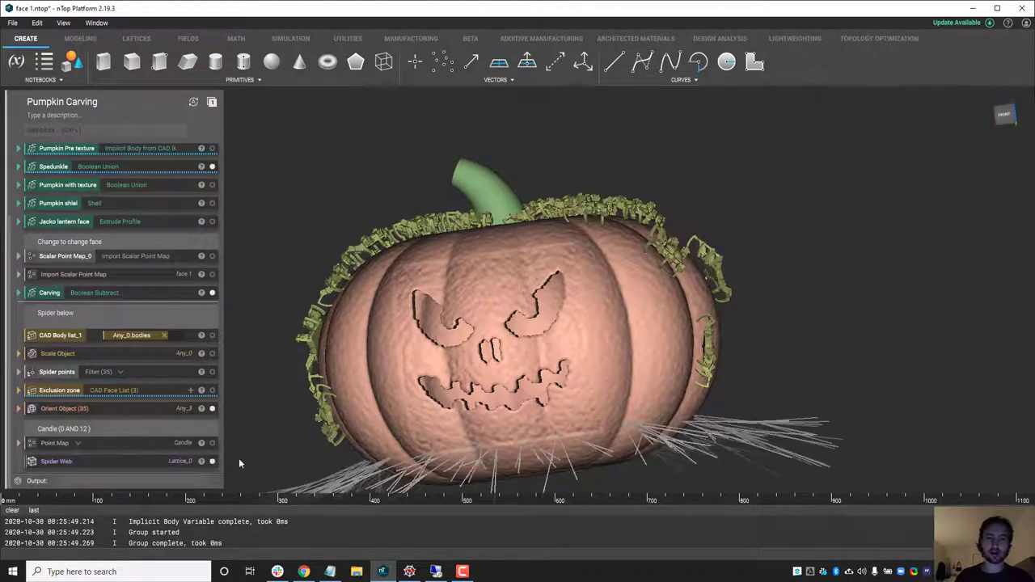
right_drag(469, 309, 544, 349)
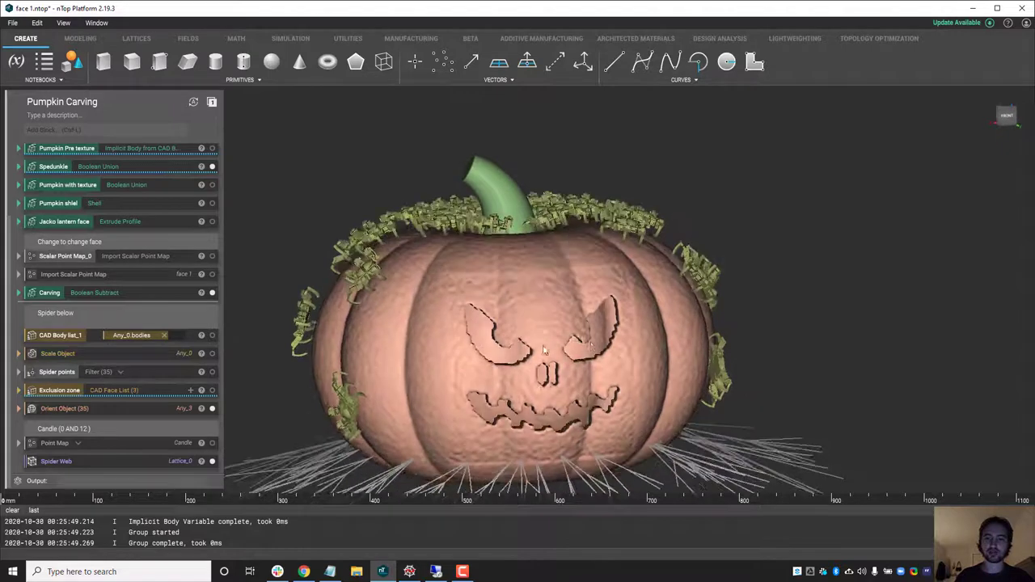
click(1007, 117)
click(444, 289)
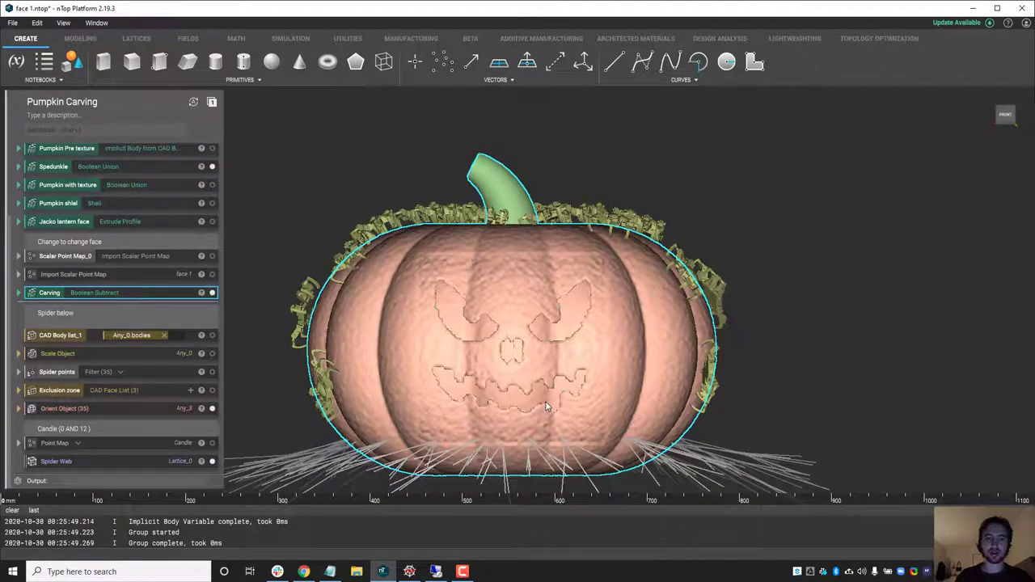
Examine the decorated pumpkin as a whole, then its carved face and the spiders around the stem up close
scroll(549, 407, down, 4)
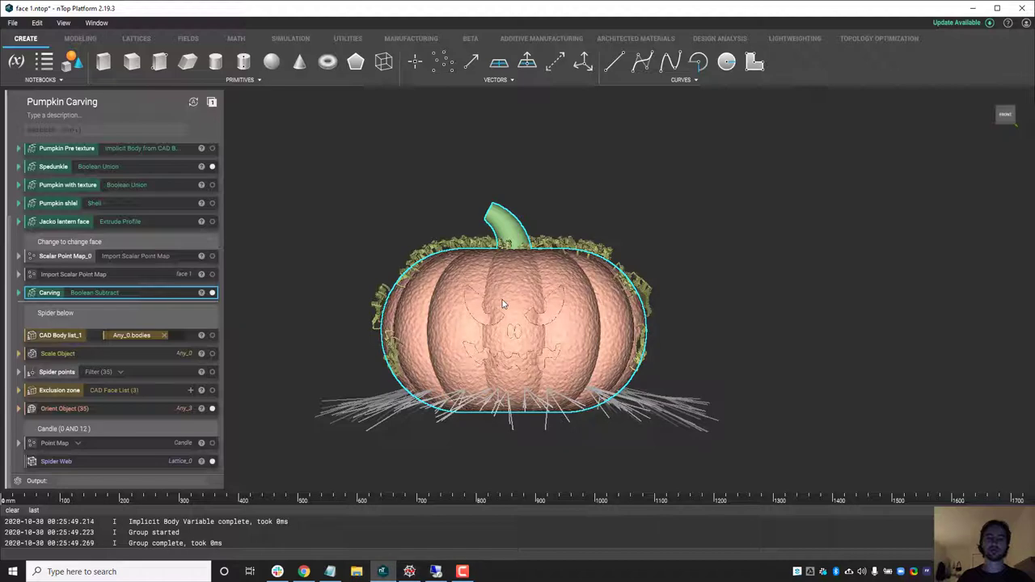
scroll(483, 317, up, 3)
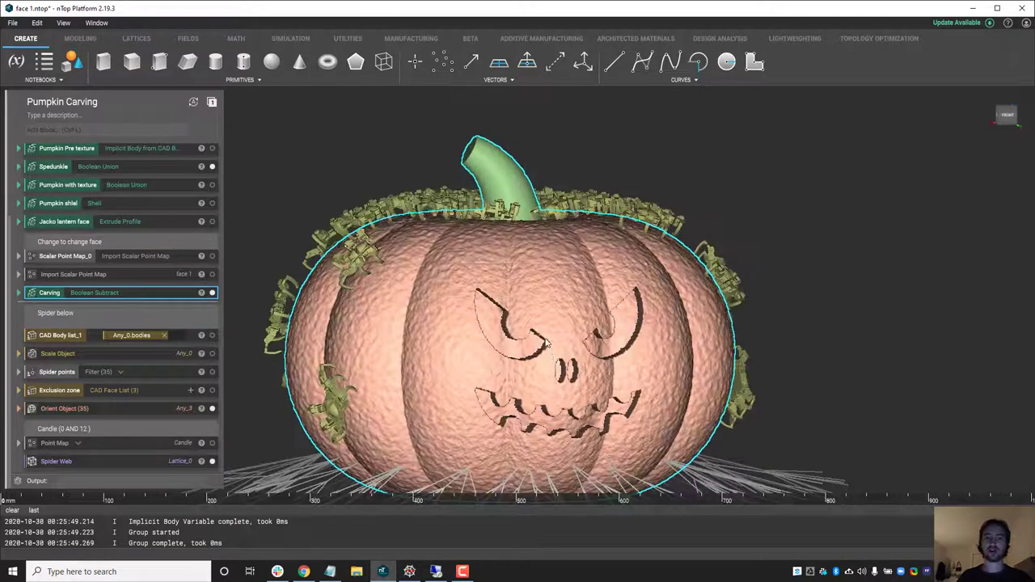
scroll(544, 364, down, 5)
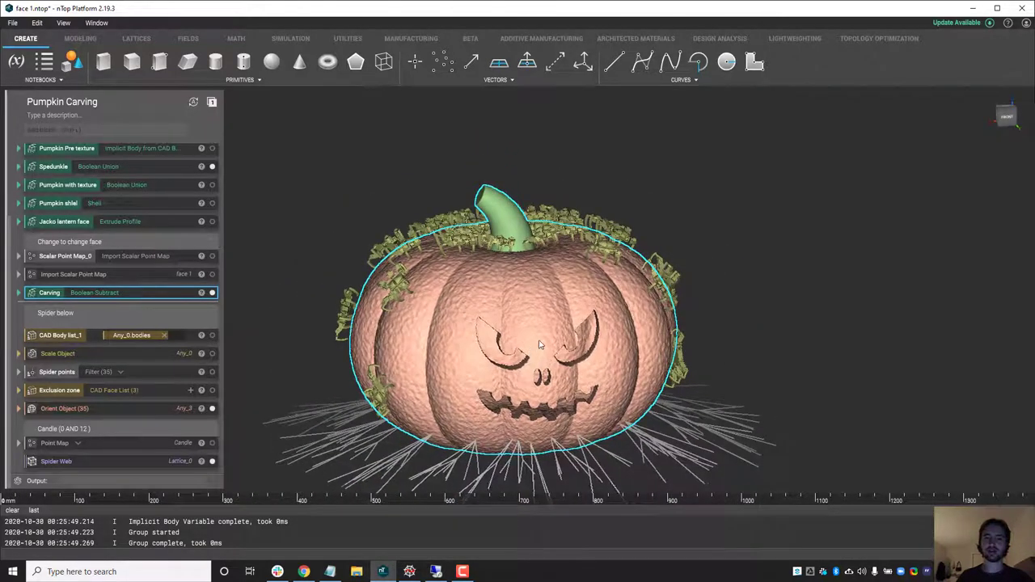
scroll(543, 364, up, 5)
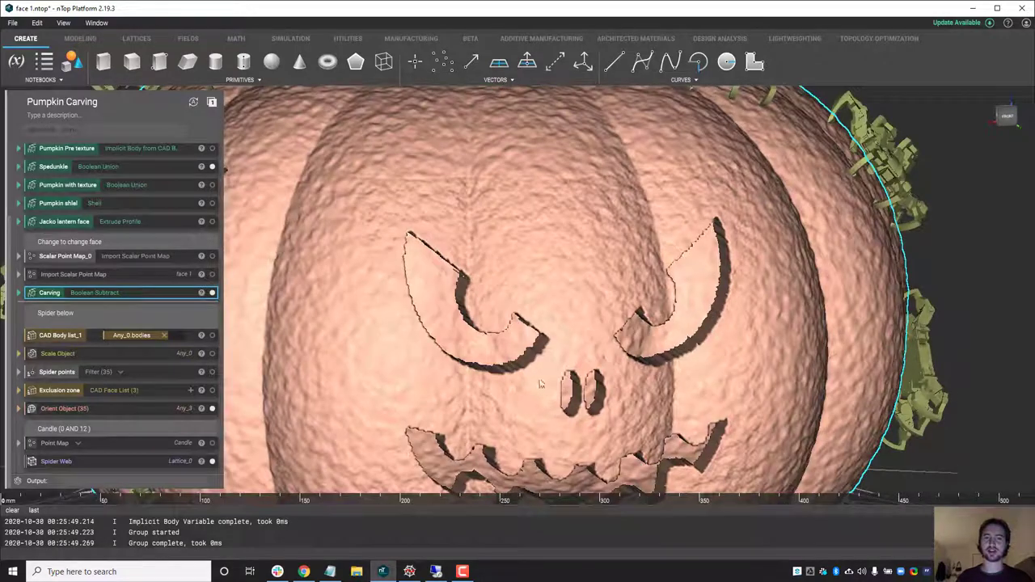
right_drag(541, 384, 564, 240)
scroll(566, 277, down, 4)
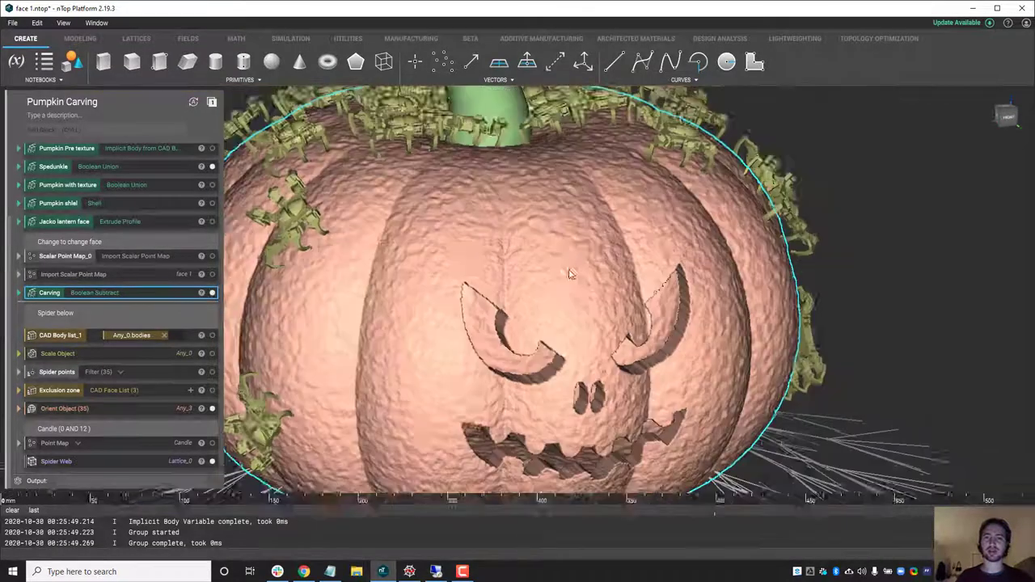
right_drag(574, 301, 584, 366)
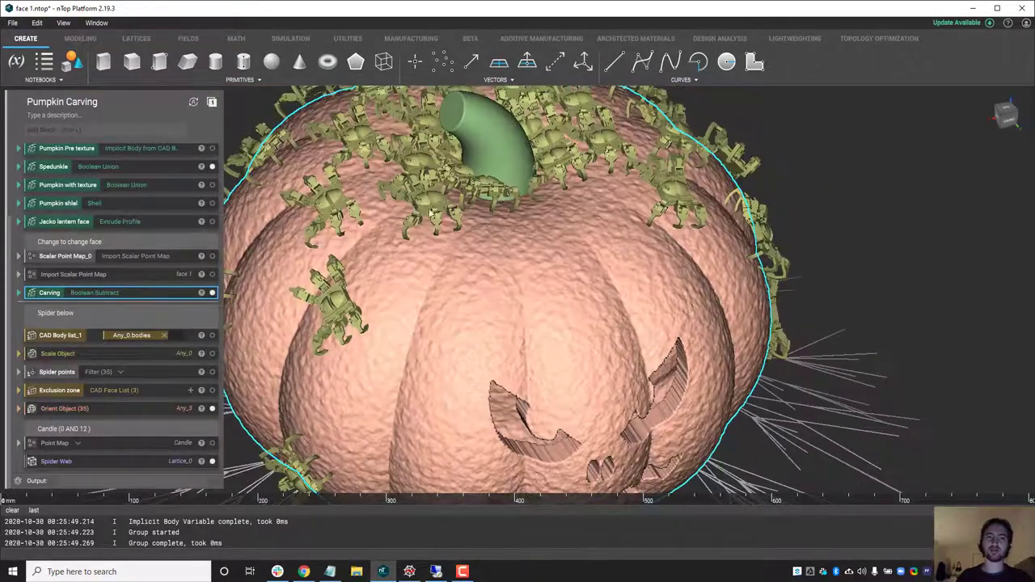
Highlight the Orient Object spiders and the Spider Web lattice in turn, and examine them around the pumpkin
click(410, 177)
scroll(483, 252, down, 4)
right_drag(495, 283, 511, 436)
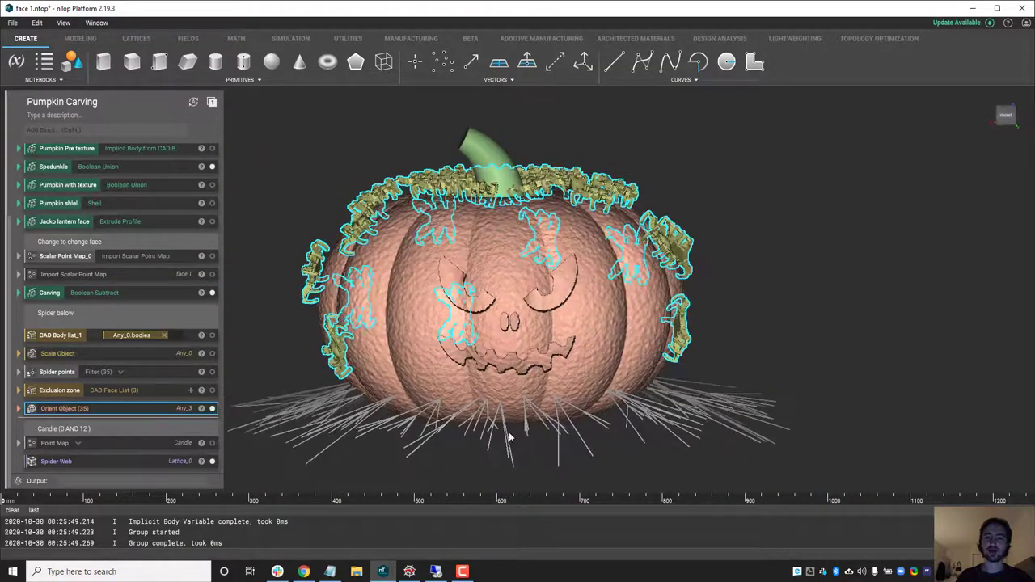
click(508, 437)
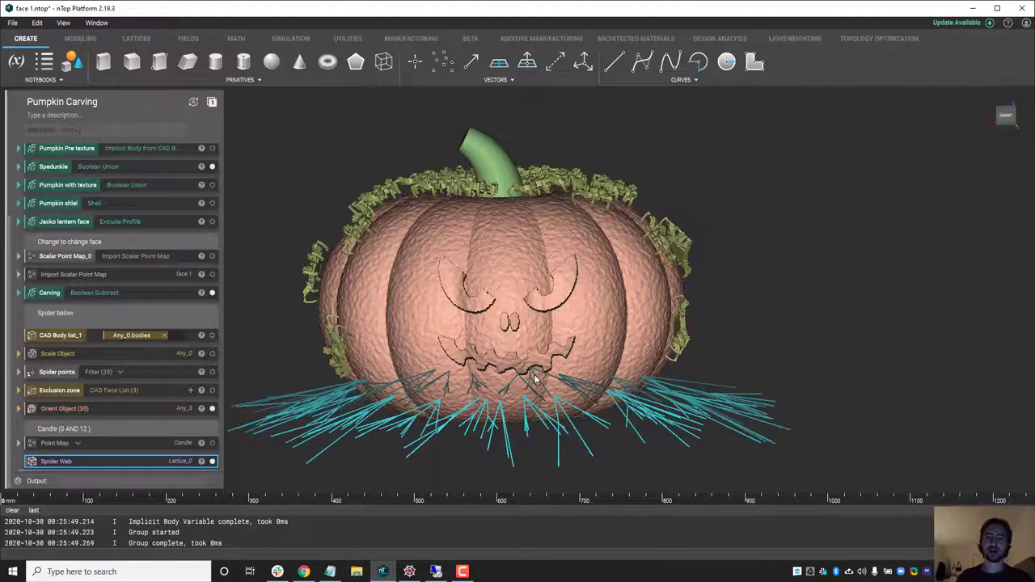
right_drag(534, 378, 467, 414)
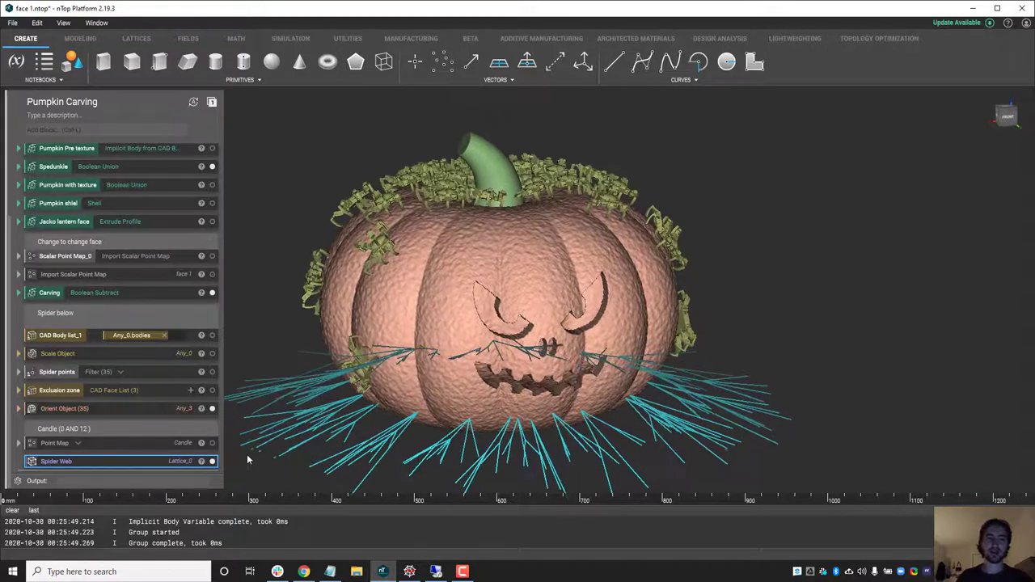
Display the Candle point map inside the carved pumpkin and clear the Spider Web selection
click(212, 443)
right_drag(246, 441, 421, 377)
click(669, 318)
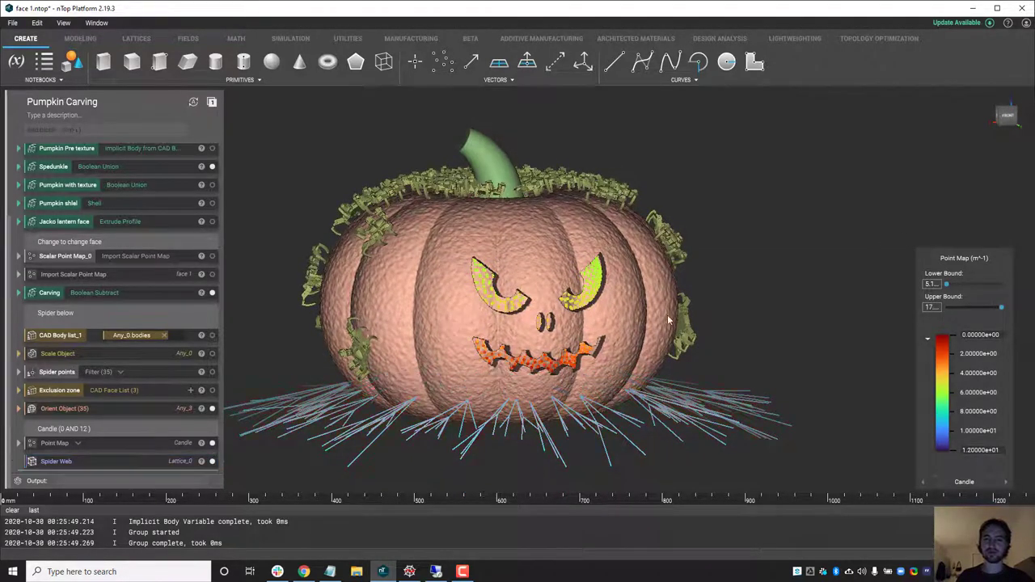
Examine the carved face with the Candle point map inside it from the front, up close and with the whole decorated pumpkin in view
scroll(621, 321, up, 3)
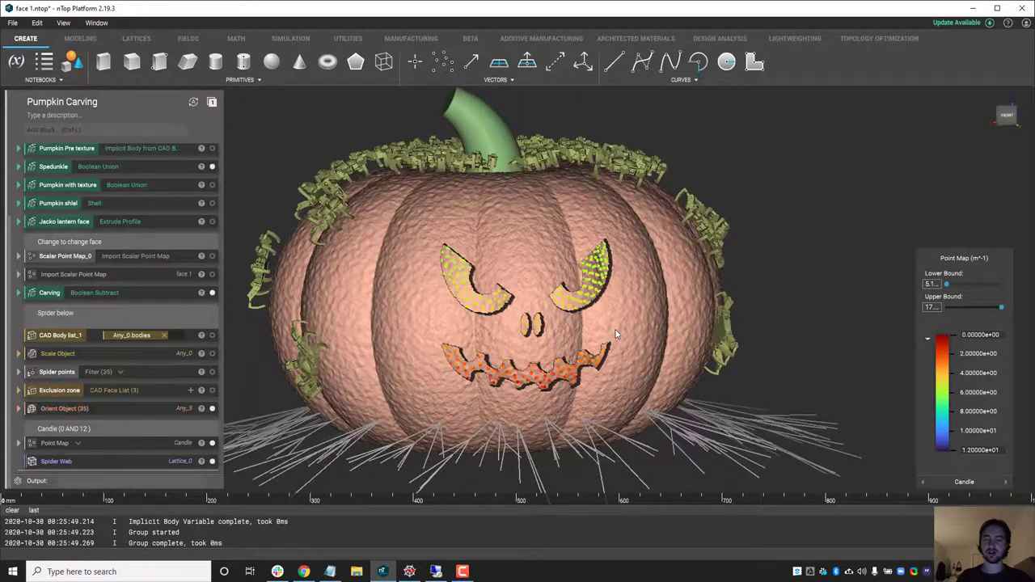
right_drag(616, 334, 721, 304)
click(1008, 121)
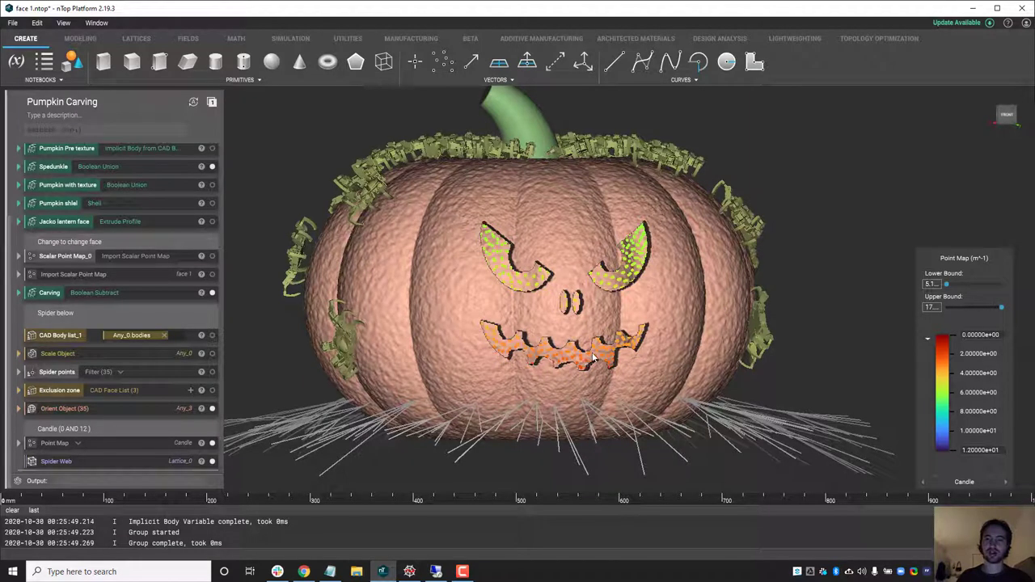
right_drag(589, 345, 607, 362)
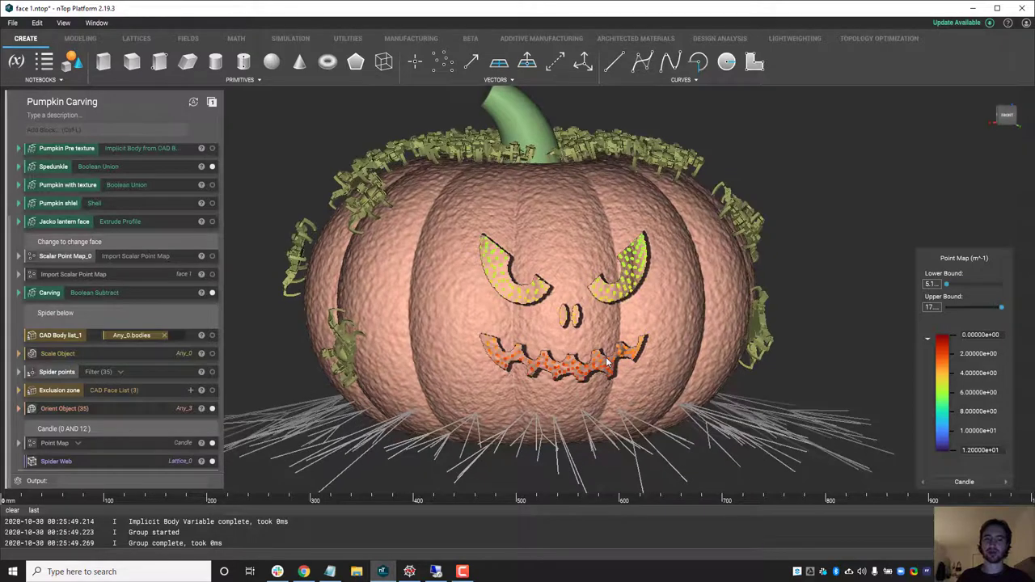
scroll(689, 368, down, 3)
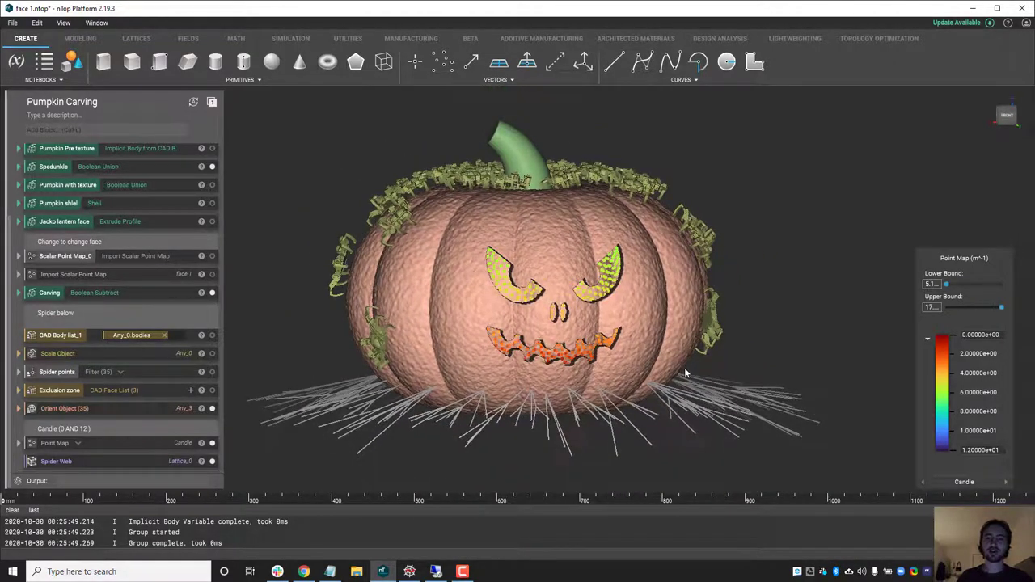
mouse_move(686, 373)
right_down()
mouse_move(672, 353)
mouse_move(673, 363)
right_up()
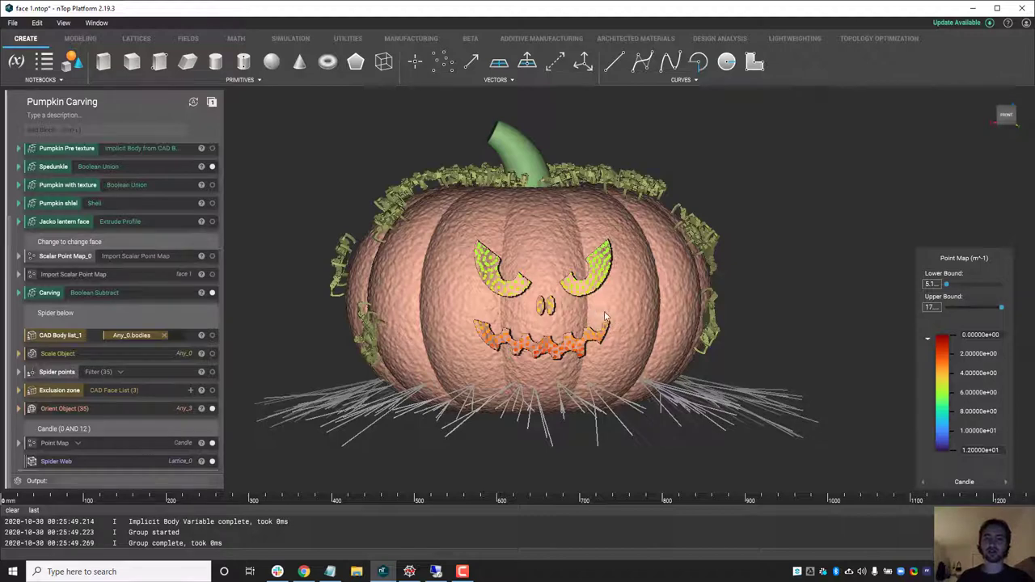
right_drag(556, 300, 561, 313)
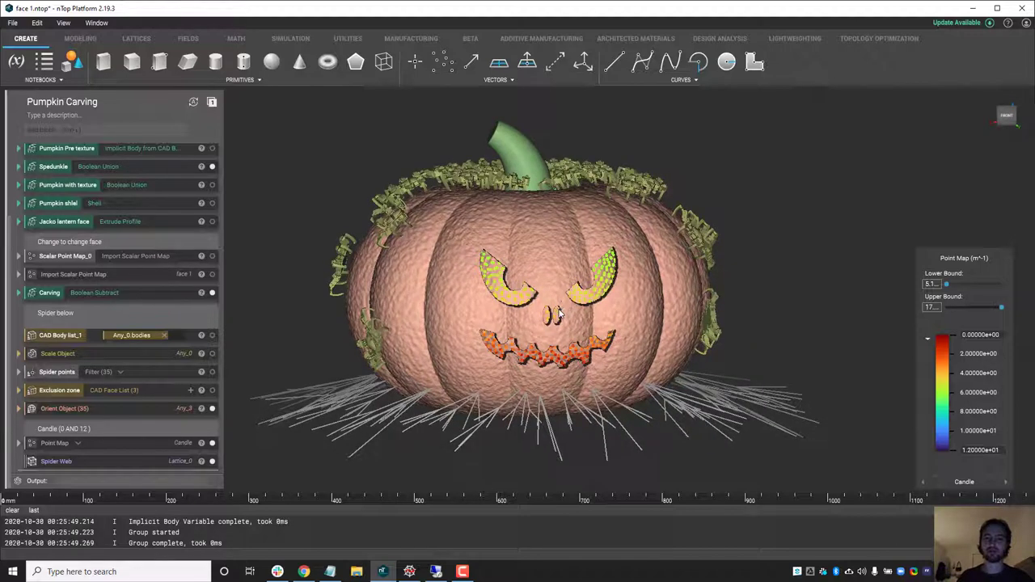